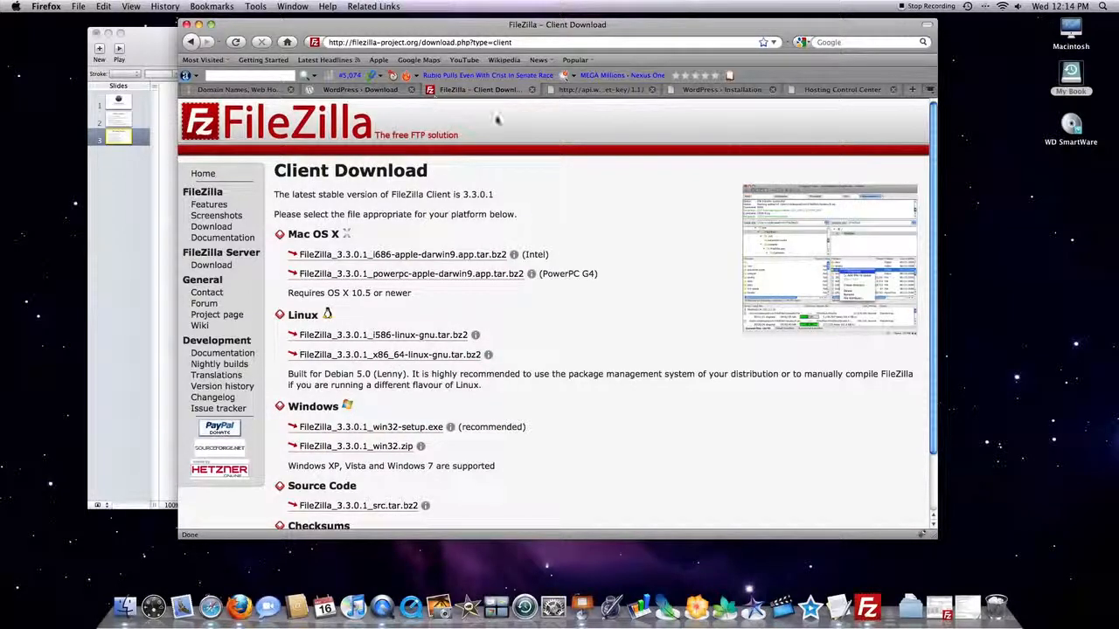
# Close the FileZilla and WordPress download pages and bring up the WordPress installation page.
pyautogui.click(531, 90)
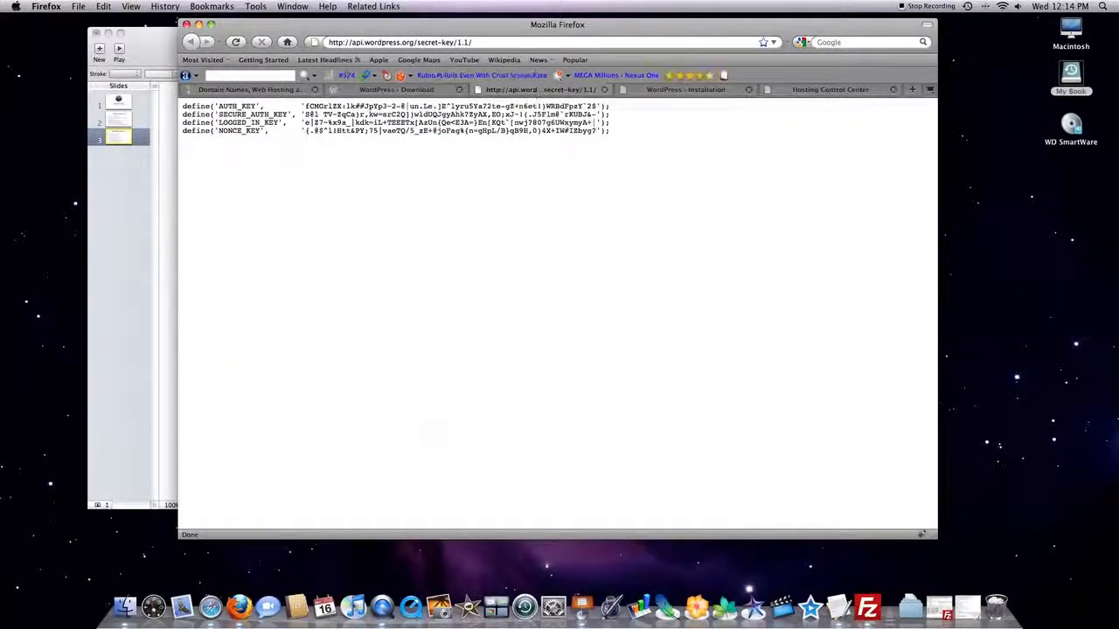
pyautogui.click(461, 90)
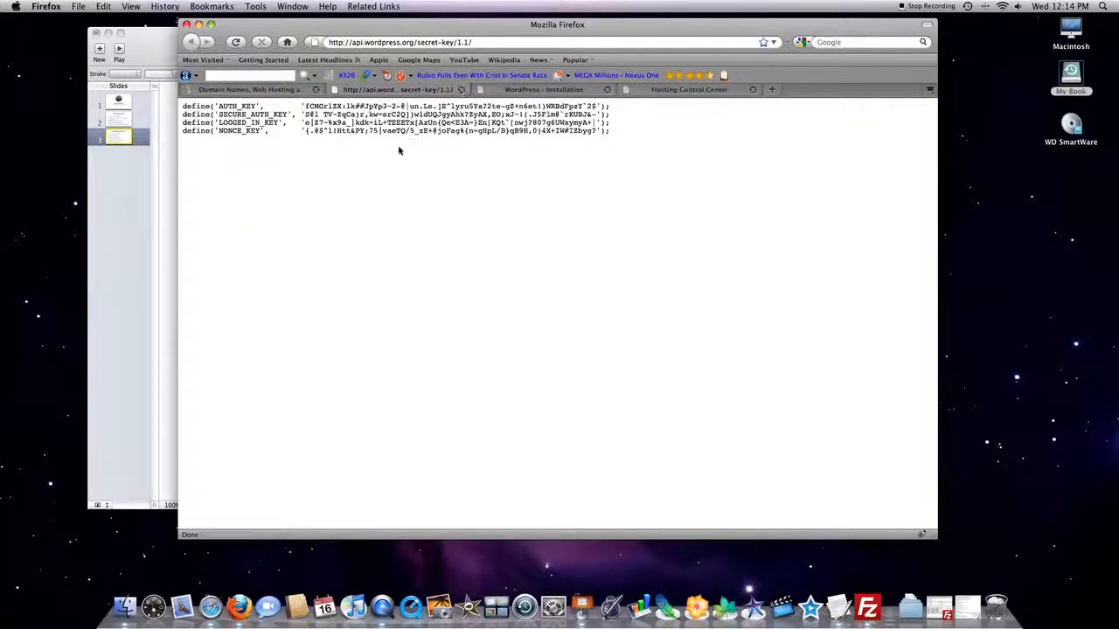
pyautogui.click(481, 91)
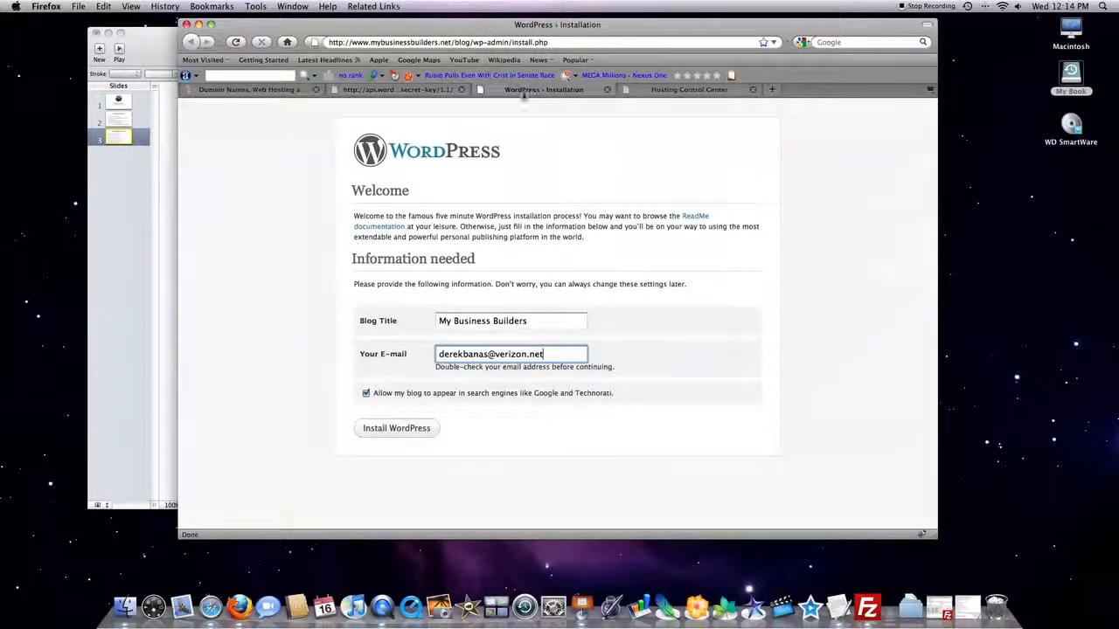
# Log in to Go Daddy with the prefilled credentials and open the customer account page.
pyautogui.click(292, 91)
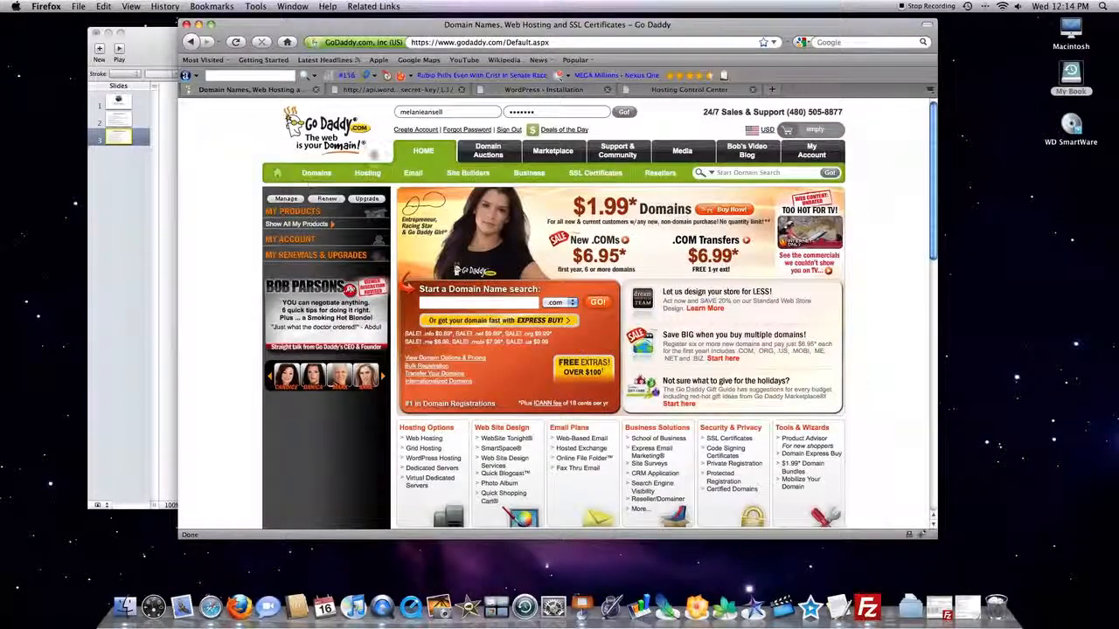
pyautogui.click(619, 113)
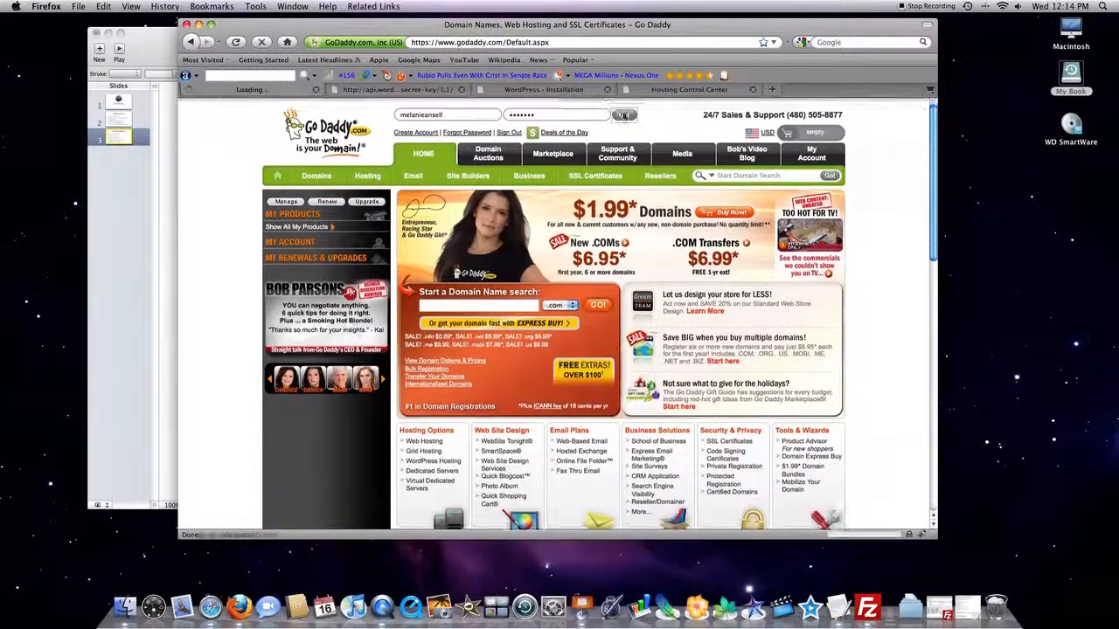
pyautogui.click(898, 106)
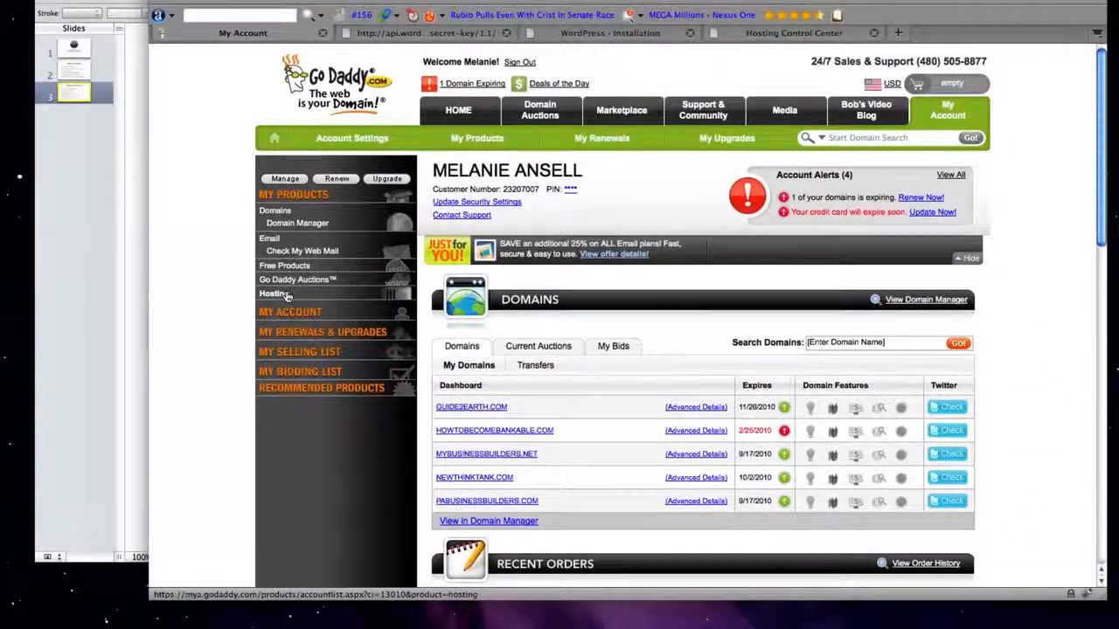
# Open the Hosting Control Center for mybusinessbuilders.net and list its MySQL databases.
pyautogui.click(285, 298)
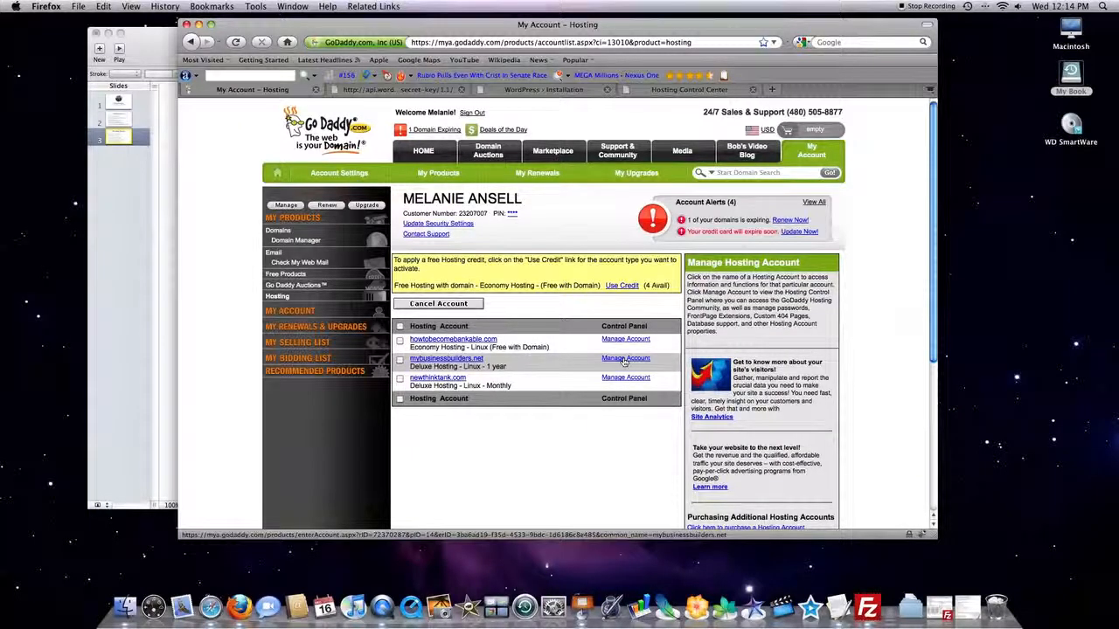
pyautogui.click(625, 358)
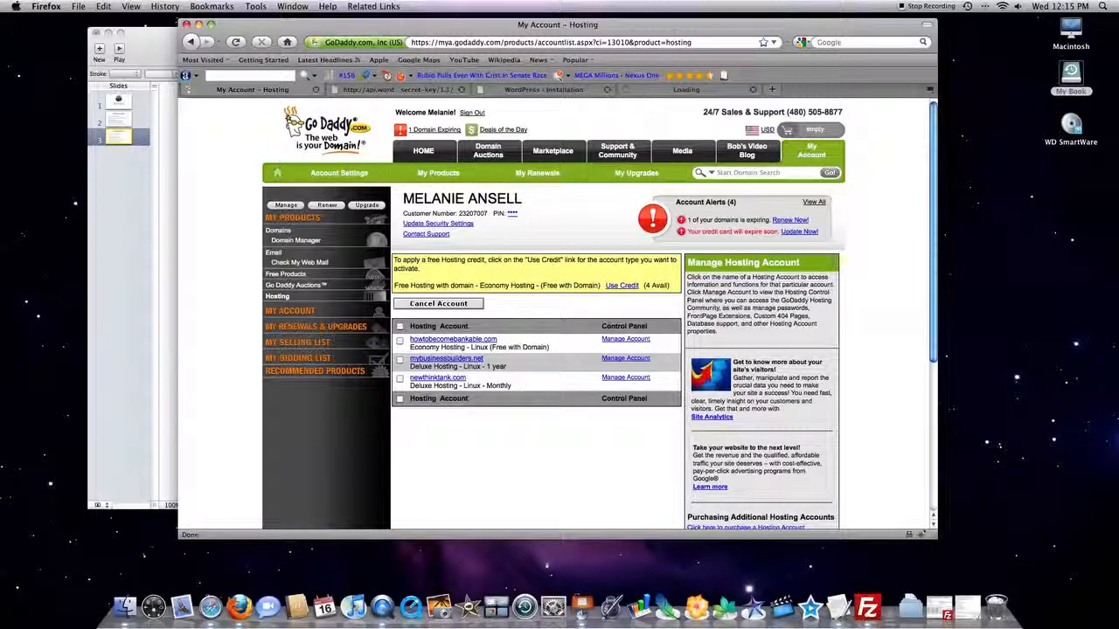
pyautogui.click(652, 91)
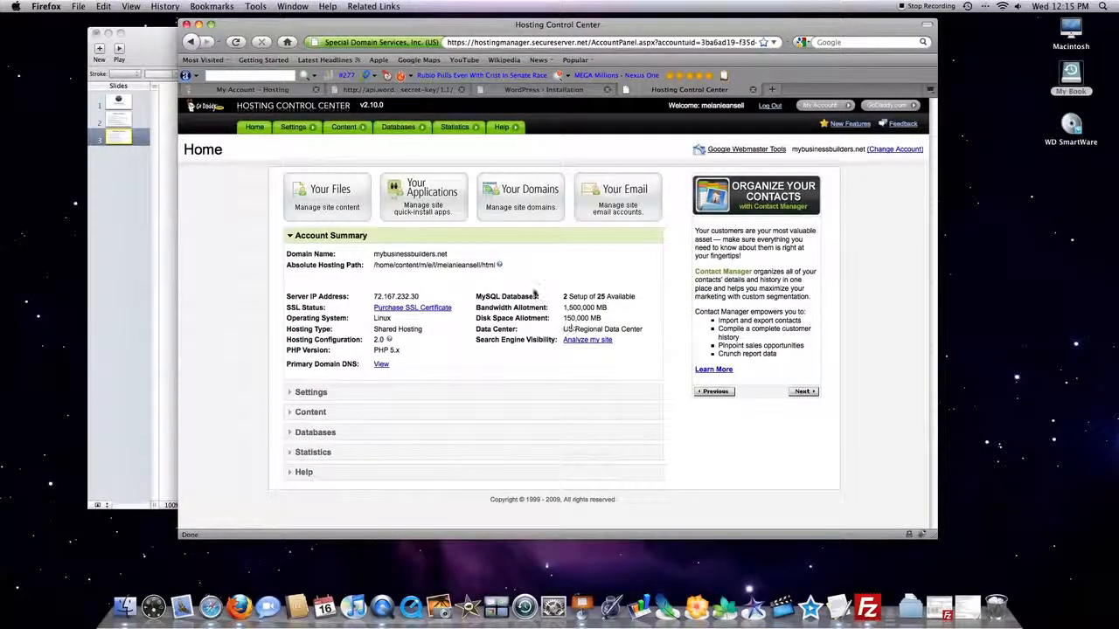
pyautogui.moveTo(400, 131)
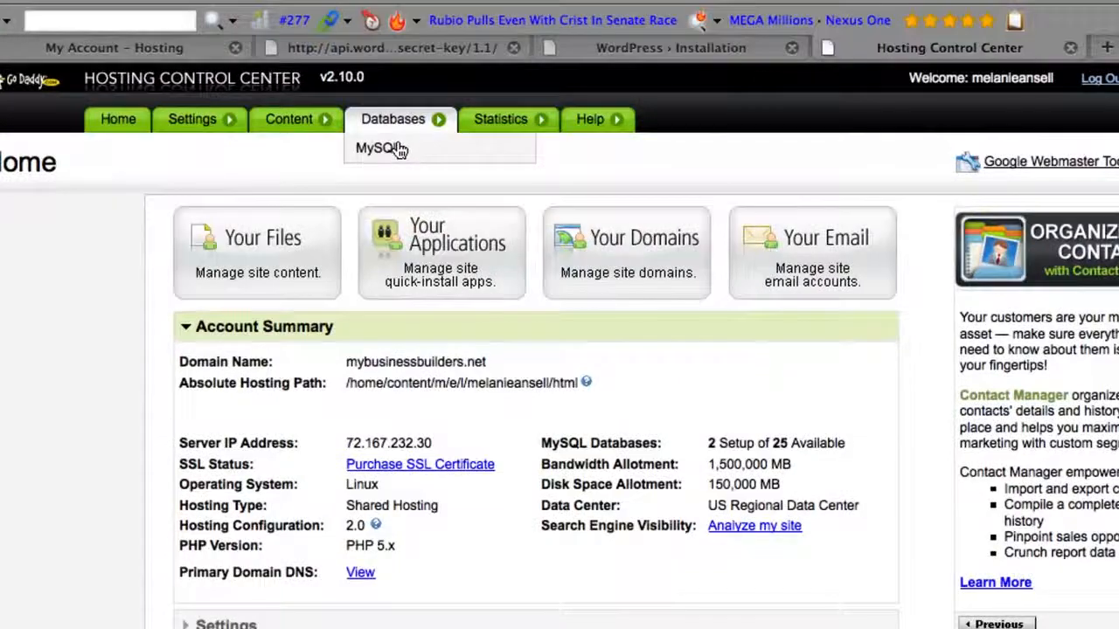
pyautogui.click(395, 146)
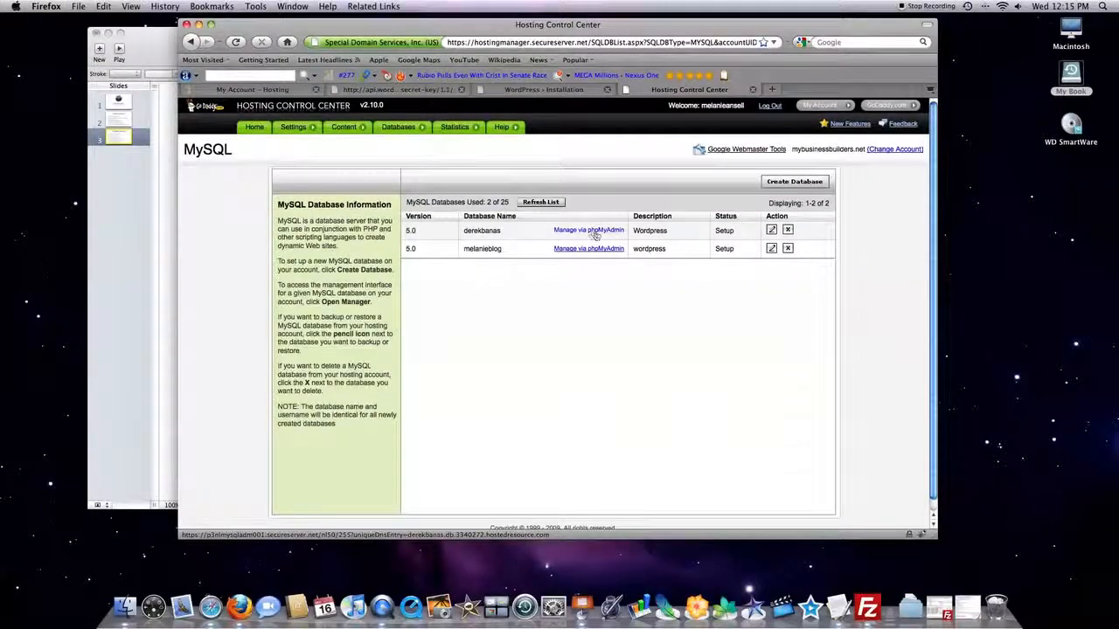
# Start a new MySQL database with the description wordpress and enter the database user name, leaving the passwords blank.
pyautogui.moveTo(505, 129)
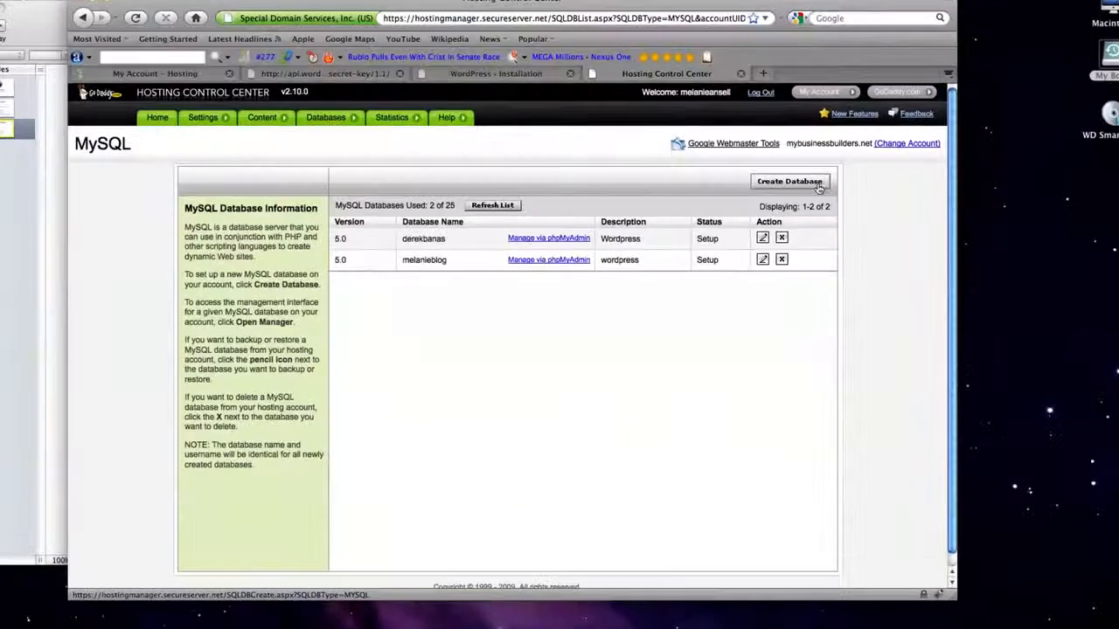
pyautogui.click(792, 184)
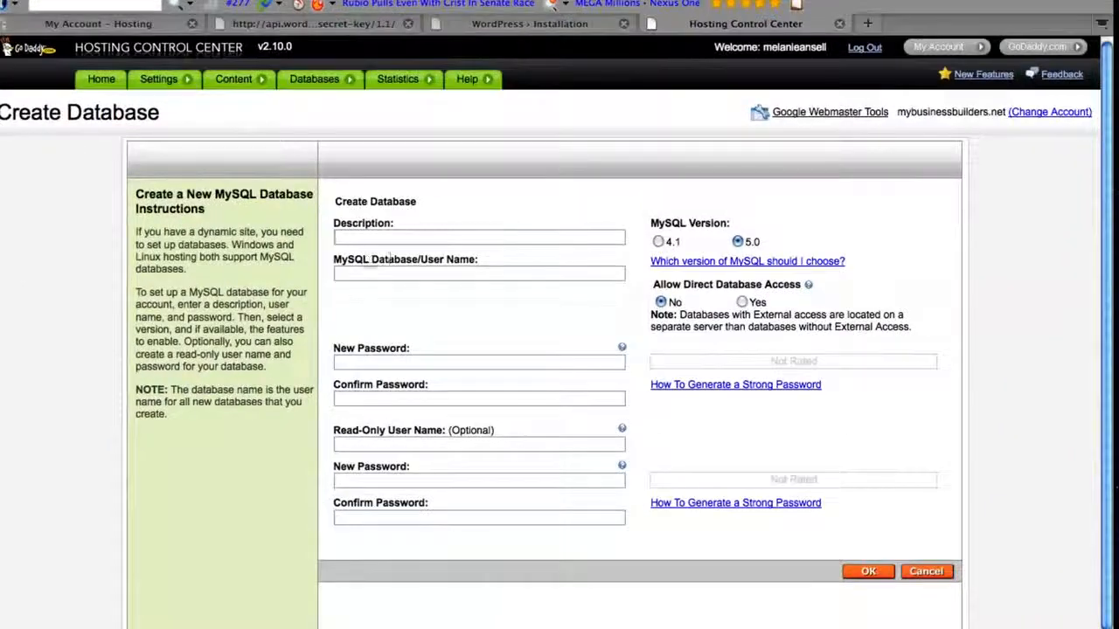
pyautogui.click(391, 238)
pyautogui.write('wordpress')
pyautogui.click(374, 272)
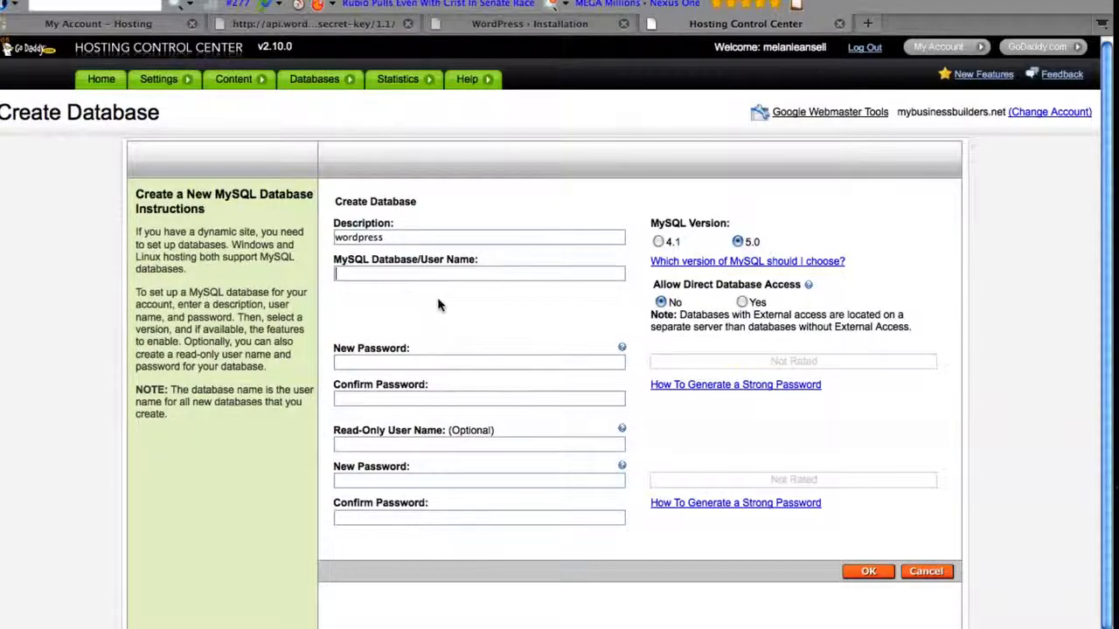
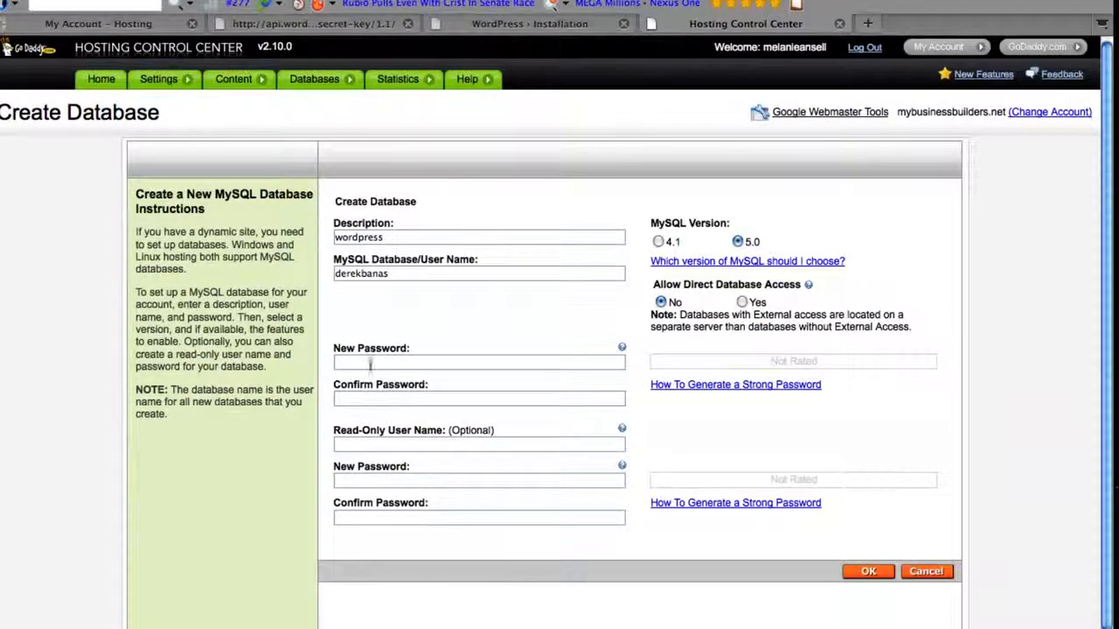
pyautogui.click(376, 398)
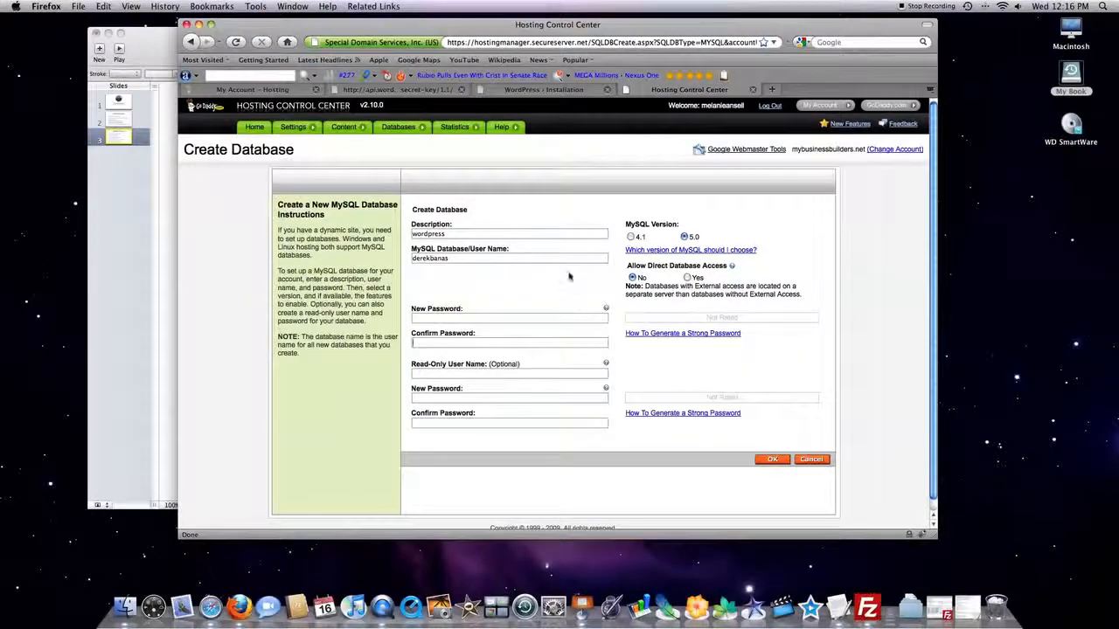
# Return to the MySQL database list, open the first database's details, and bring the Go Daddy hosting account page back up.
pyautogui.moveTo(397, 128)
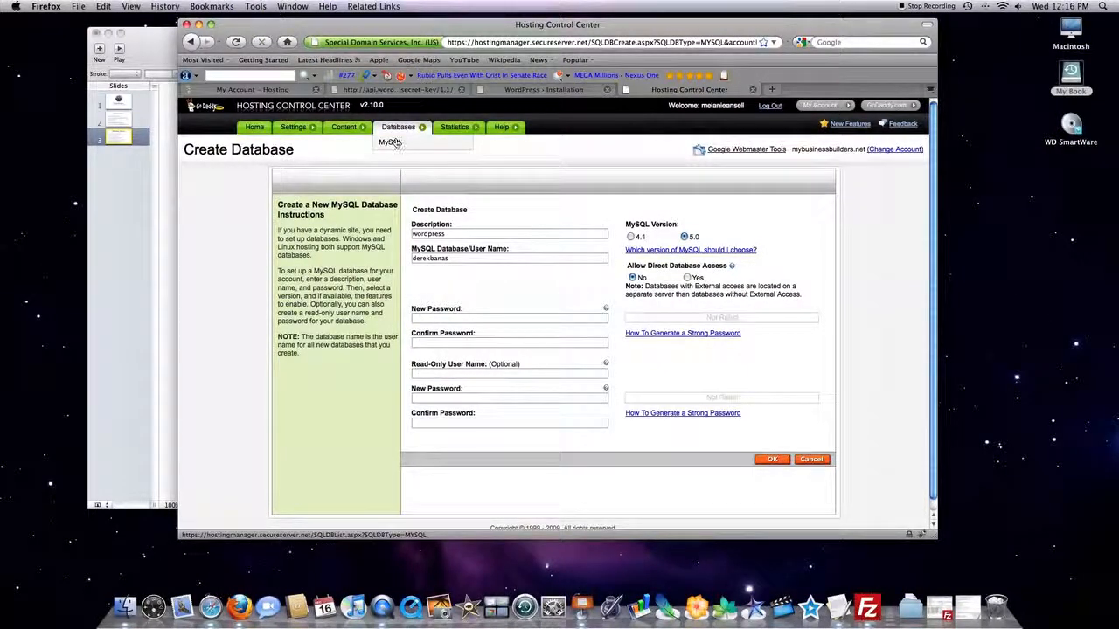
pyautogui.click(391, 143)
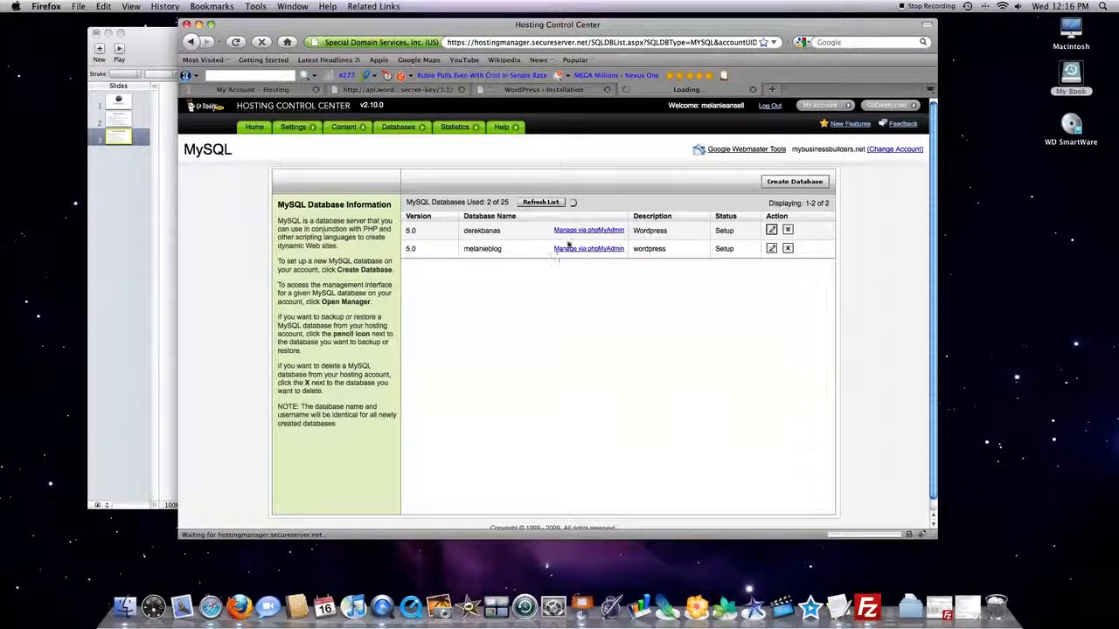
pyautogui.click(288, 90)
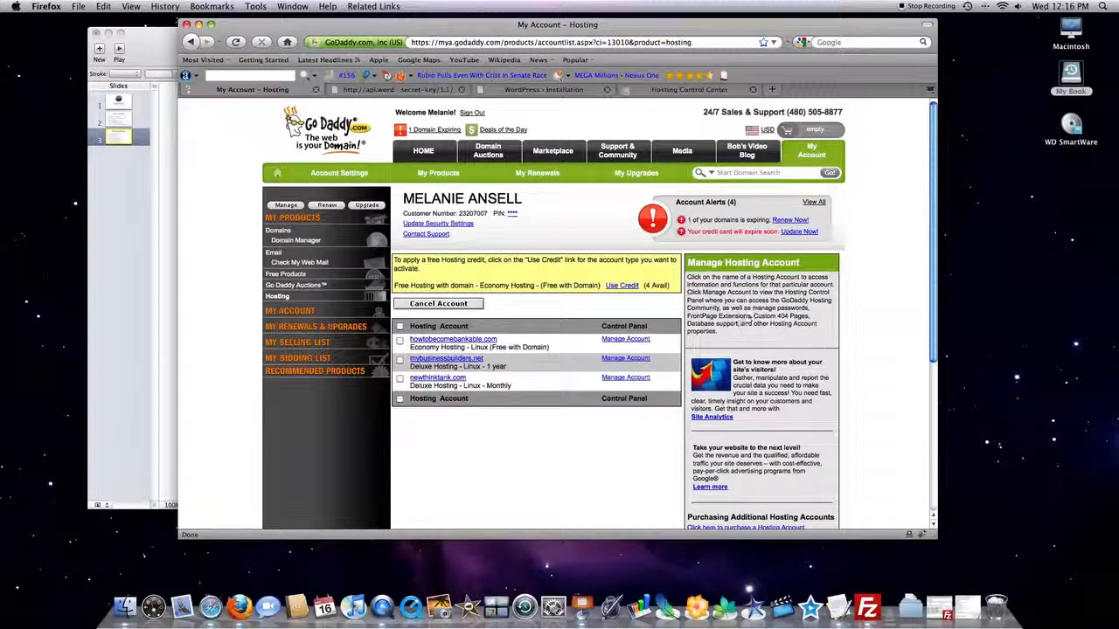
# Open the wordpress folder on the My Book drive.
pyautogui.click(1073, 79)
pyautogui.doubleClick(1073, 79)
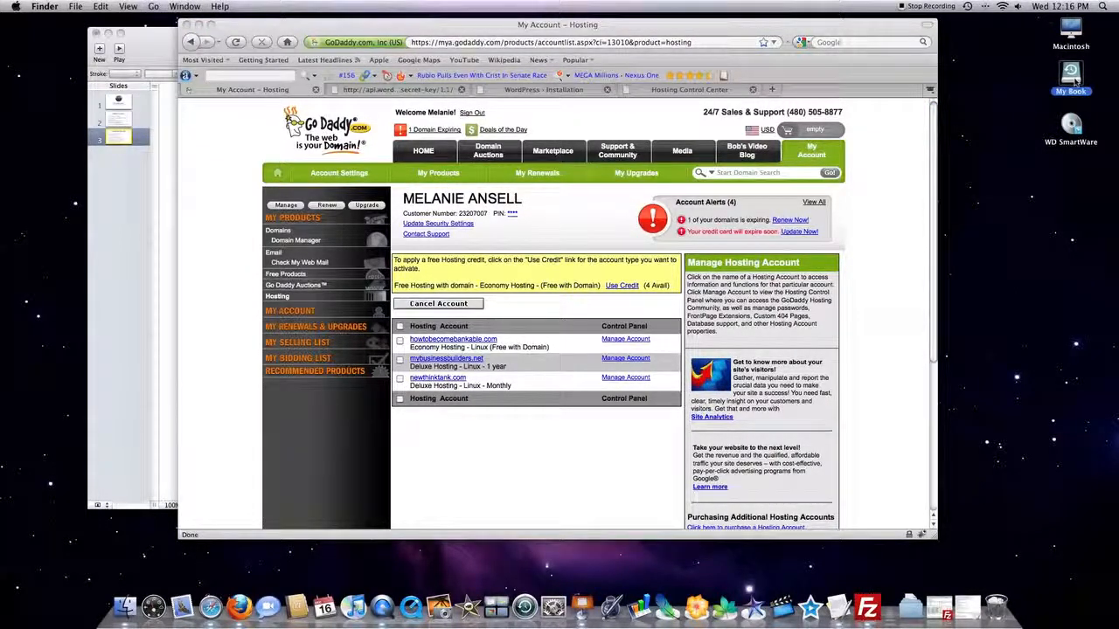
pyautogui.doubleClick(486, 348)
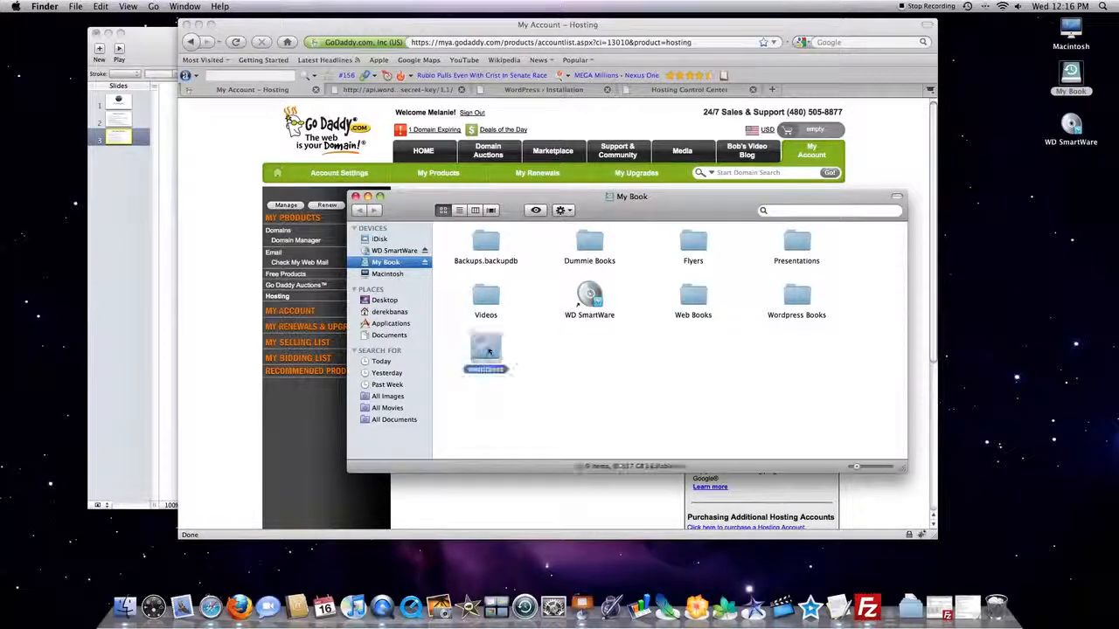
# Close the untitled Keynote presentation without saving it, and minimize the wordpress folder window after browsing its files.
pyautogui.click(96, 32)
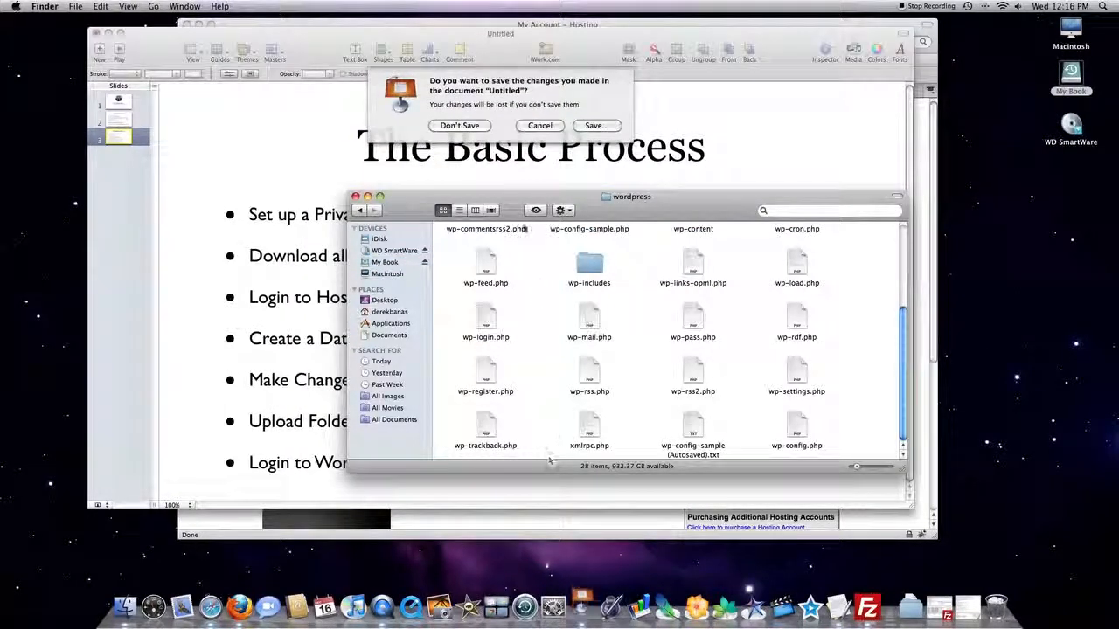
pyautogui.click(459, 125)
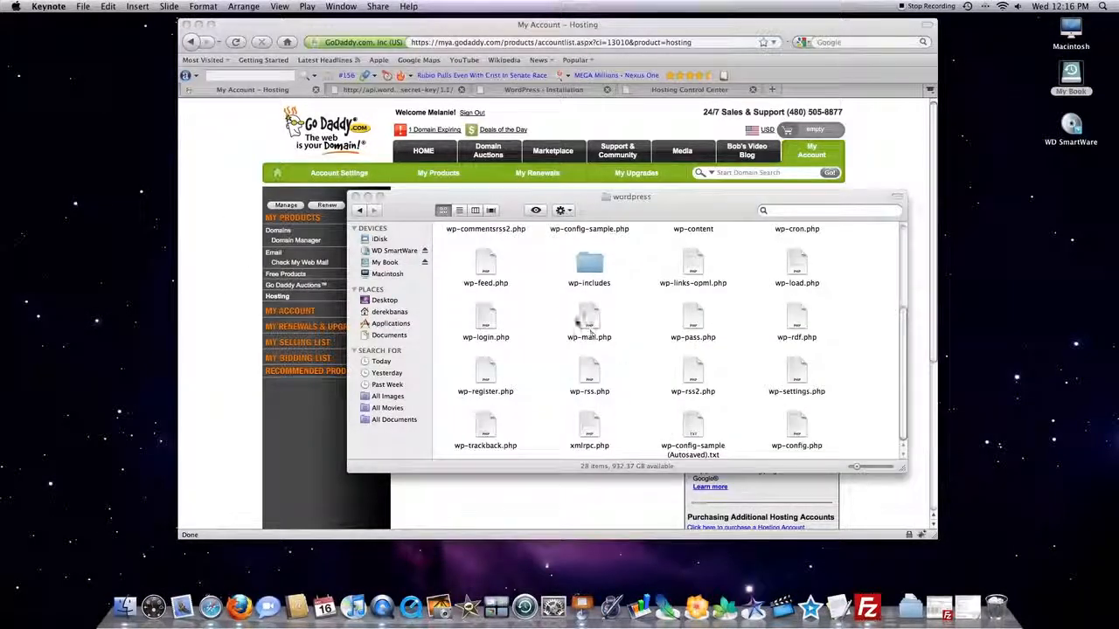
pyautogui.scroll(3, 611, 309)
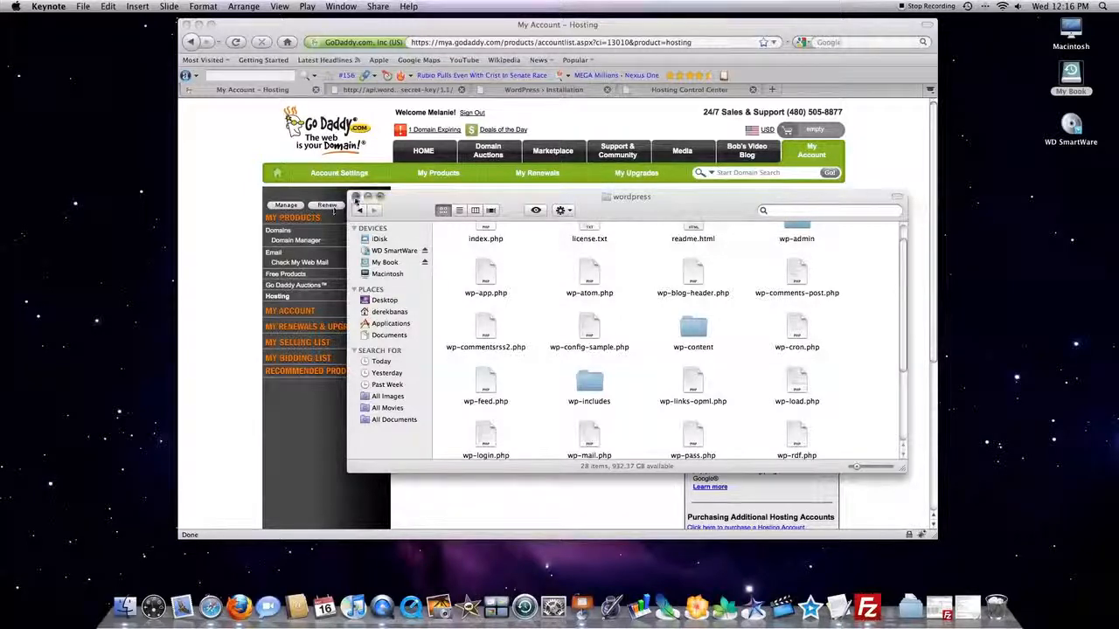
pyautogui.click(367, 197)
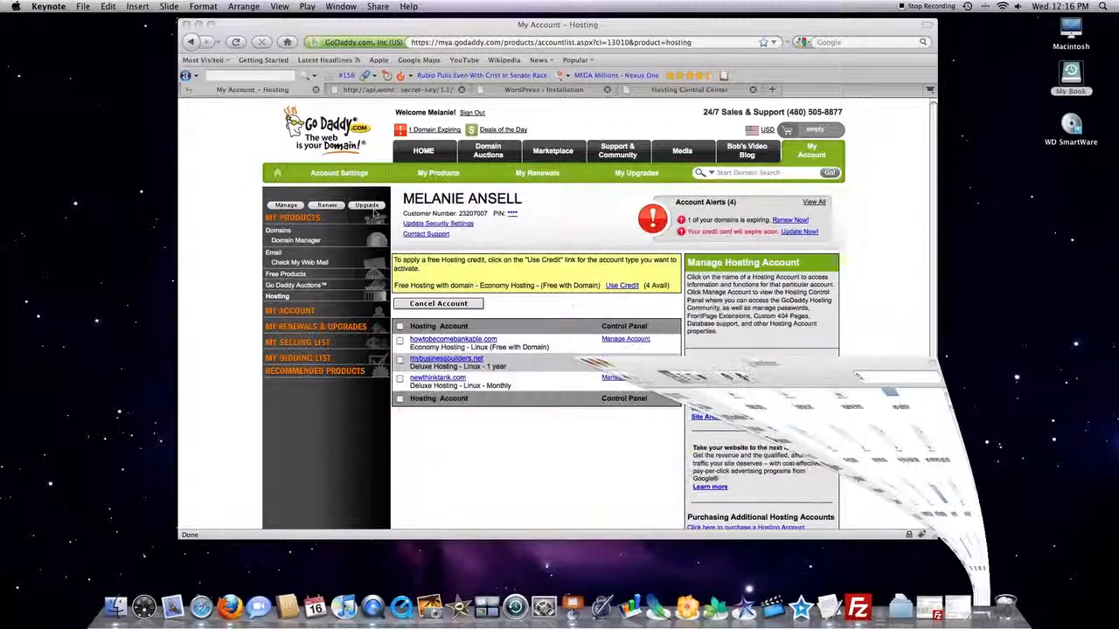
# Bring up wp-config-sample.php in TextEdit and highlight its DB_NAME, DB_USER and DB_PASSWORD values one after another.
pyautogui.click(824, 606)
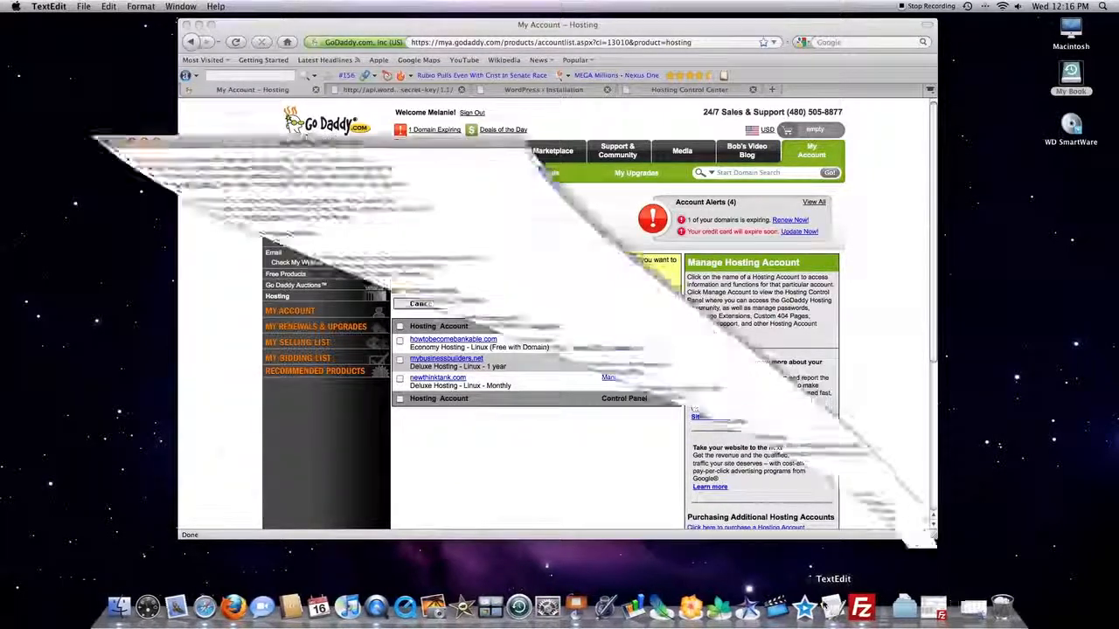
pyautogui.moveTo(376, 71); pyautogui.dragTo(605, 98)
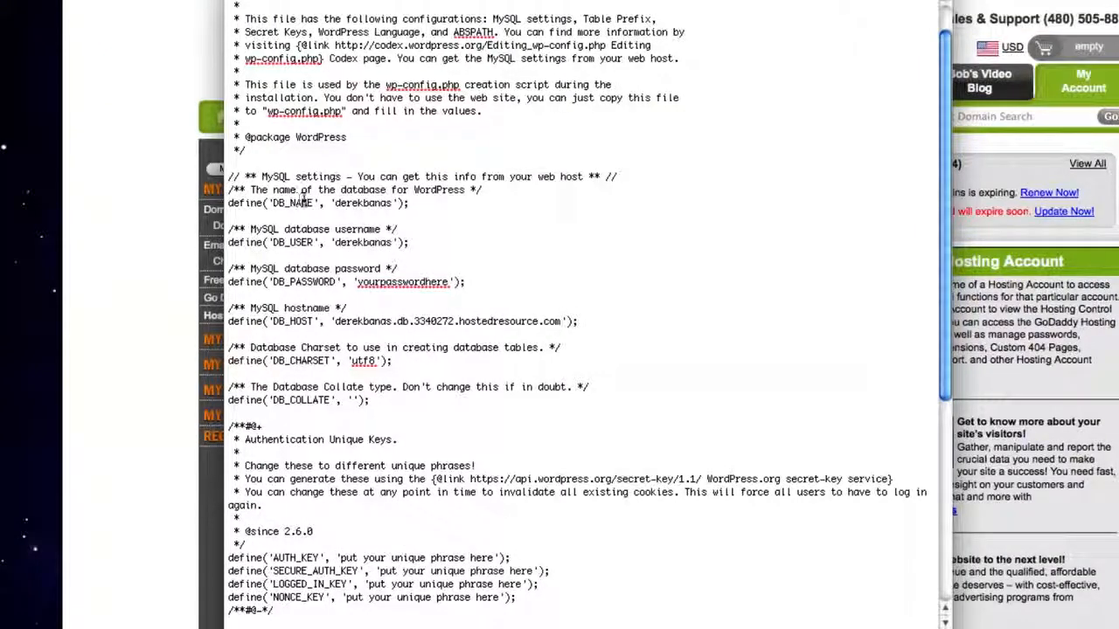
pyautogui.moveTo(333, 202); pyautogui.dragTo(390, 203)
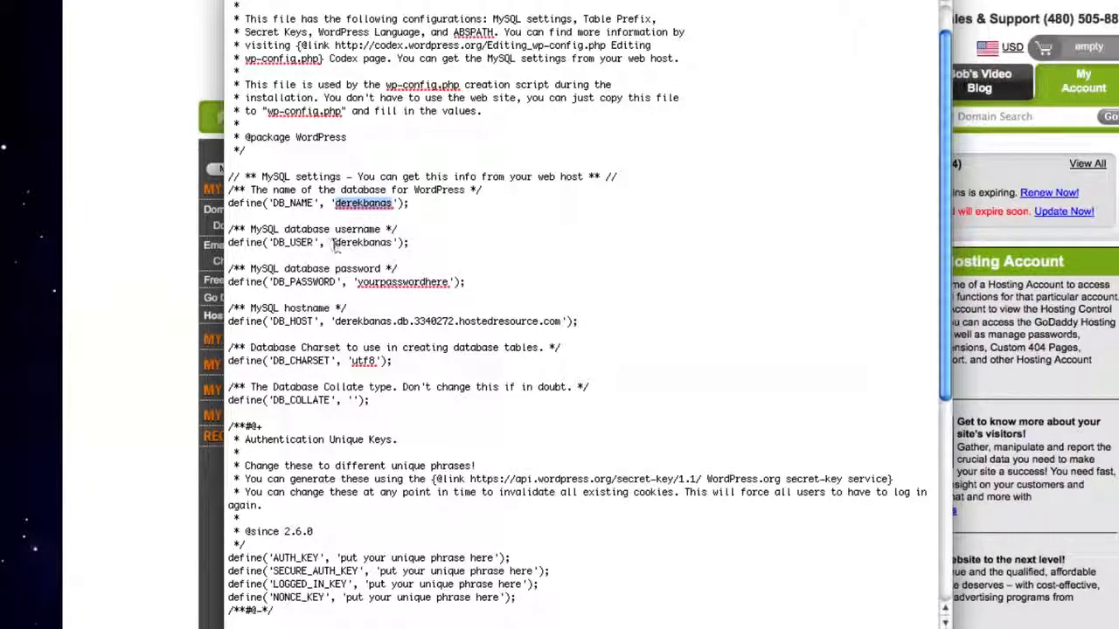
pyautogui.moveTo(334, 243); pyautogui.dragTo(395, 243)
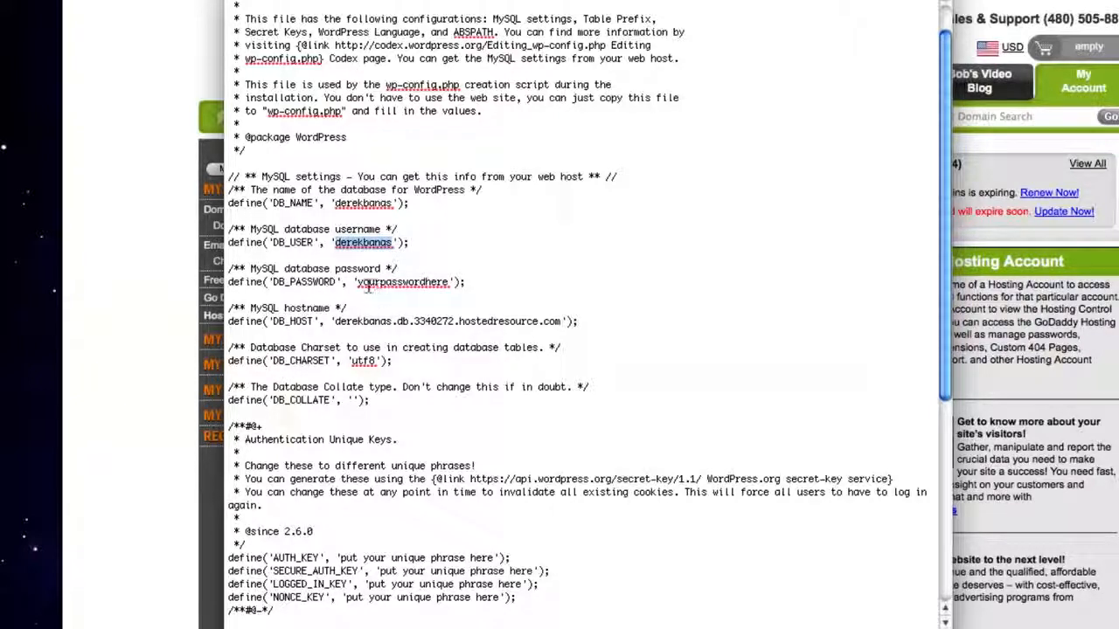
pyautogui.moveTo(357, 281); pyautogui.dragTo(449, 282)
pyautogui.click(427, 324)
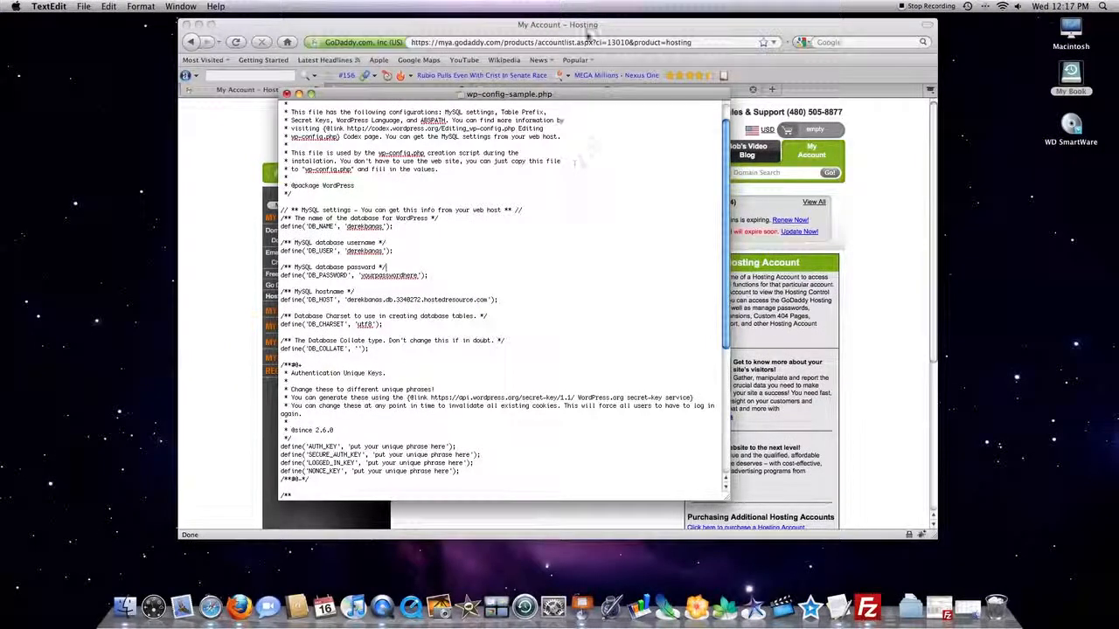
# Check the host name in the MySQL database details in Firefox against the DB_HOST line of wp-config-sample.php.
pyautogui.click(587, 32)
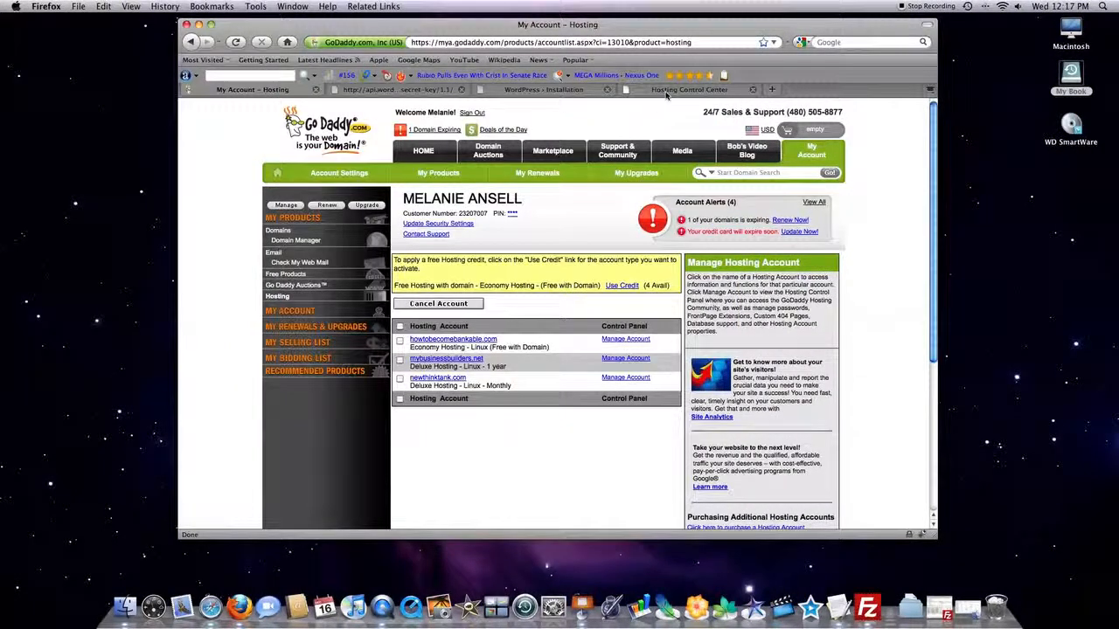
pyautogui.click(666, 91)
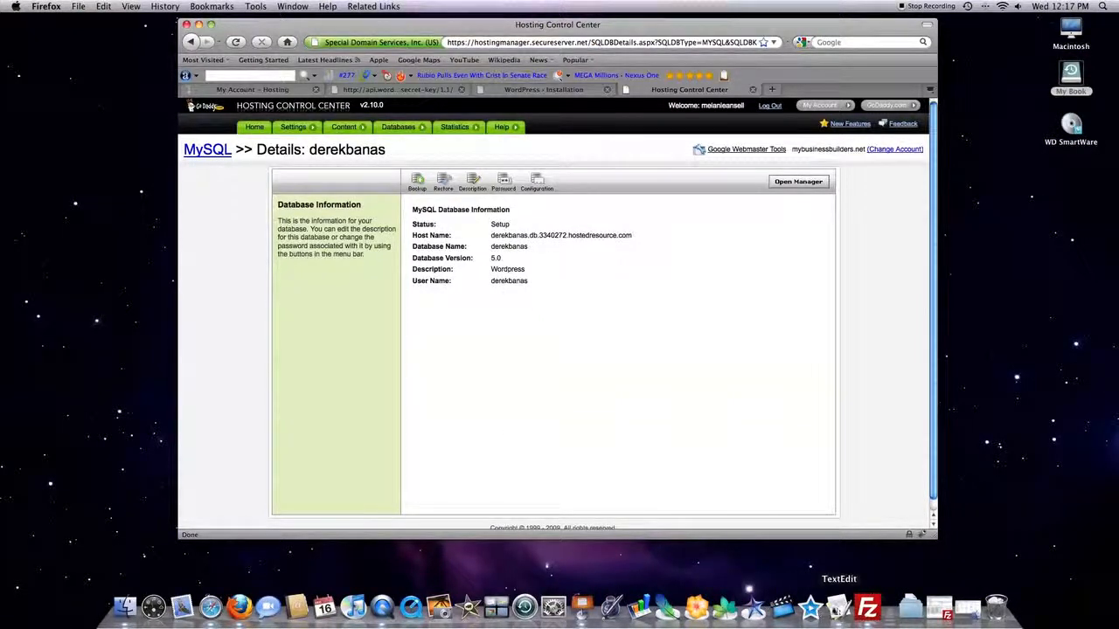
pyautogui.click(837, 606)
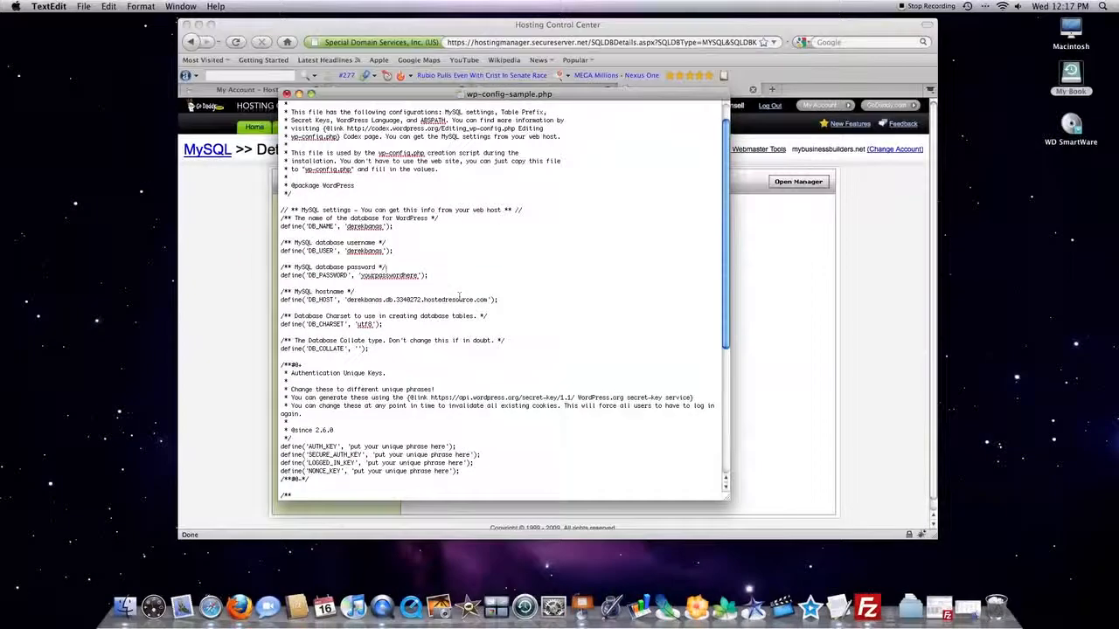
# Review the Authentication Unique Keys section of wp-config-sample.php and bring up the WordPress secret-key generator page in Firefox.
pyautogui.scroll(-3, 423, 363)
pyautogui.scroll(-3, 423, 363)
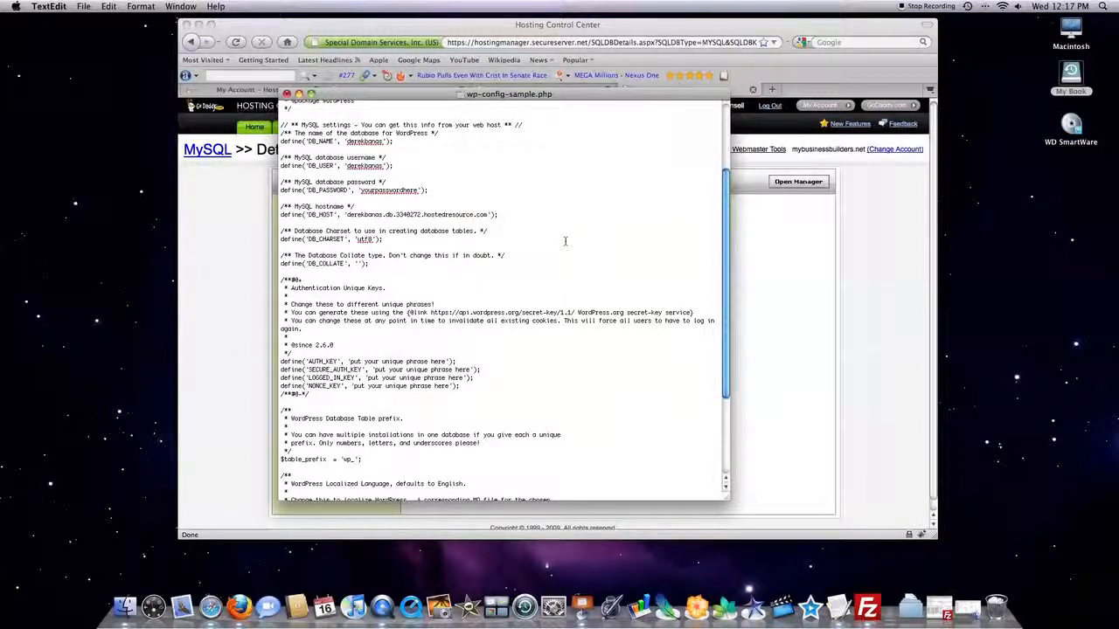
pyautogui.click(586, 26)
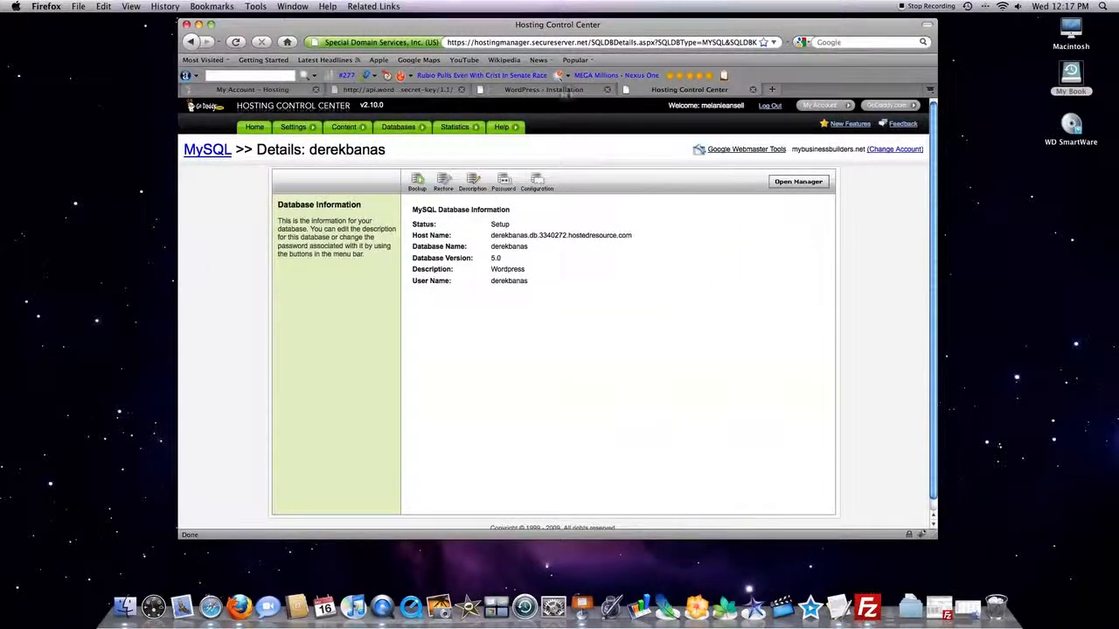
pyautogui.click(407, 90)
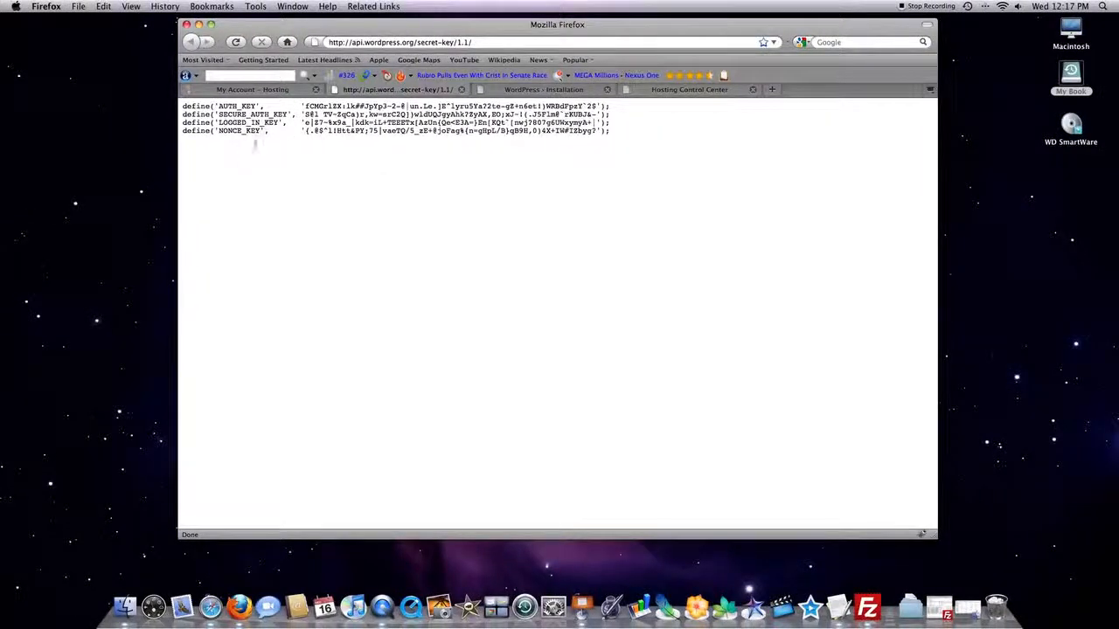
# Bring up wp-config-sample.php in TextEdit and reposition its window to compare its placeholder key lines with the generated secret keys in Firefox.
pyautogui.click(837, 606)
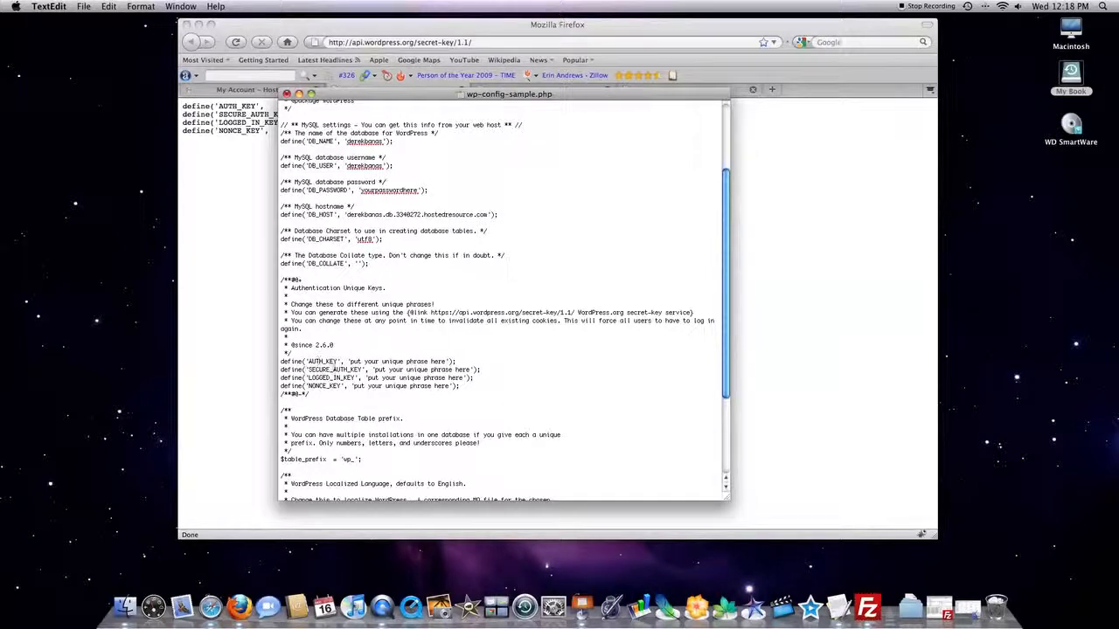
pyautogui.moveTo(429, 93); pyautogui.dragTo(671, 19)
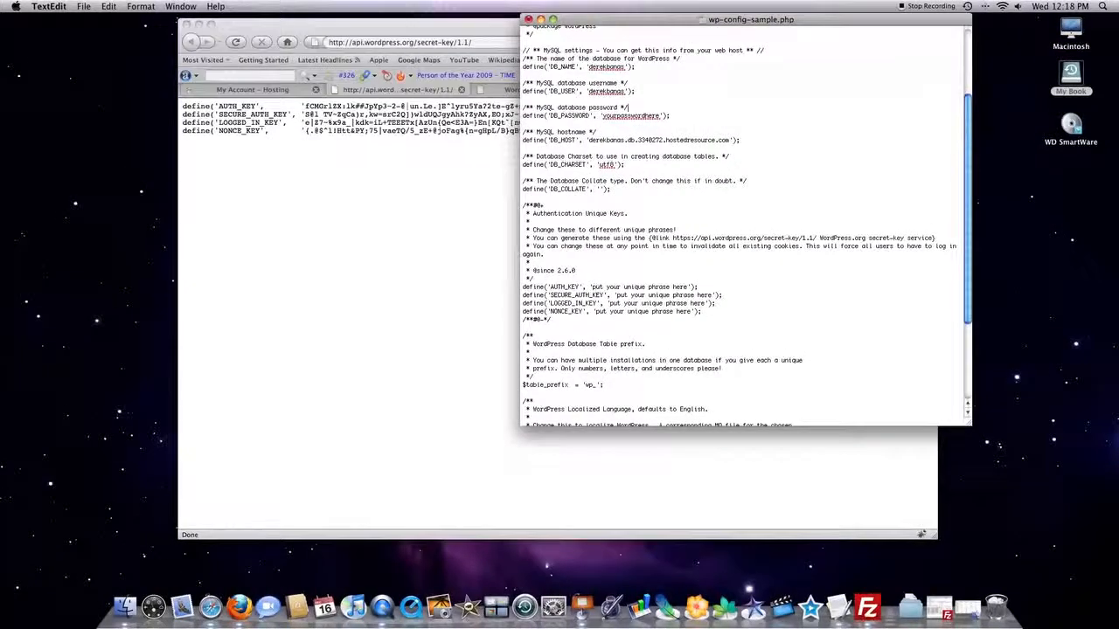
pyautogui.moveTo(583, 19); pyautogui.dragTo(411, 178)
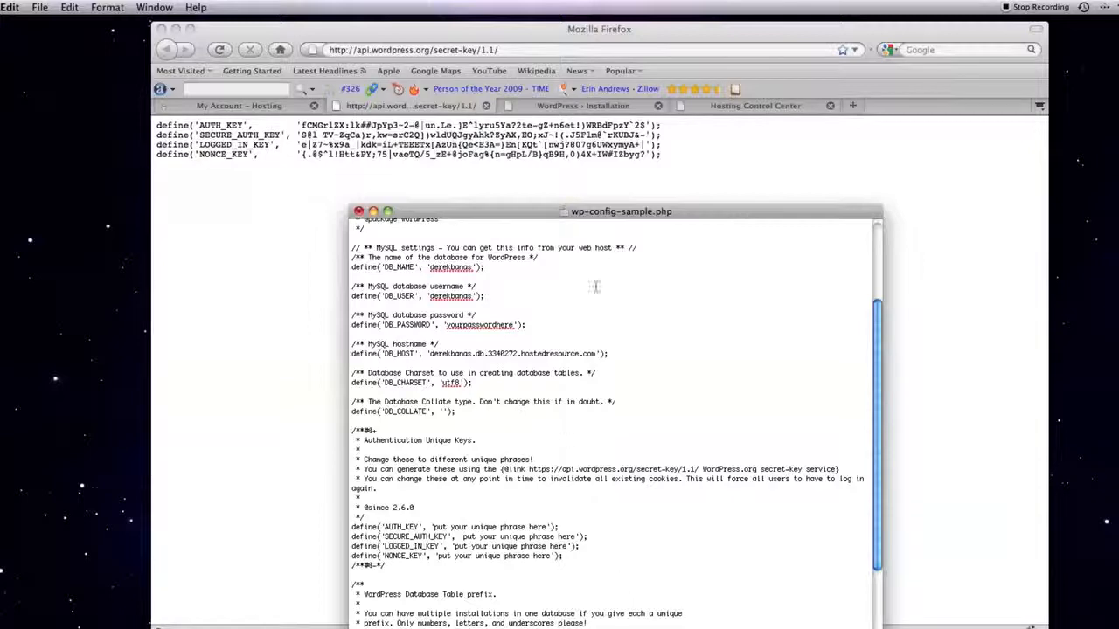
pyautogui.moveTo(577, 203); pyautogui.dragTo(550, 119)
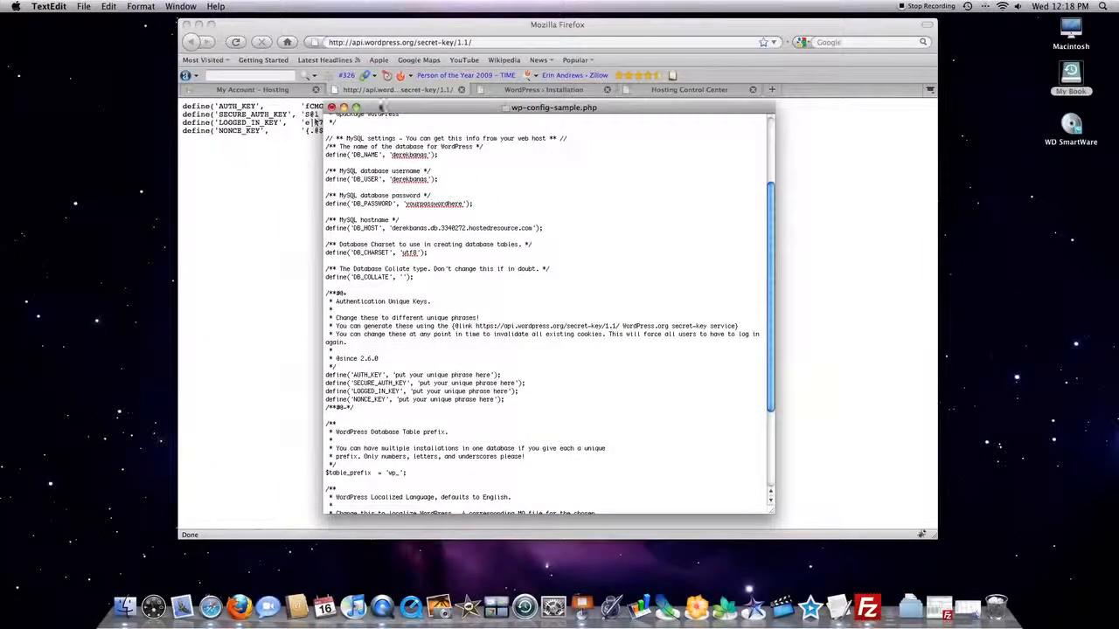
# Set up saving a copy as wp-config.php in the wordpress folder with Unicode (UTF-8) encoding, check the expanded location view, and cancel the save.
pyautogui.click(83, 6)
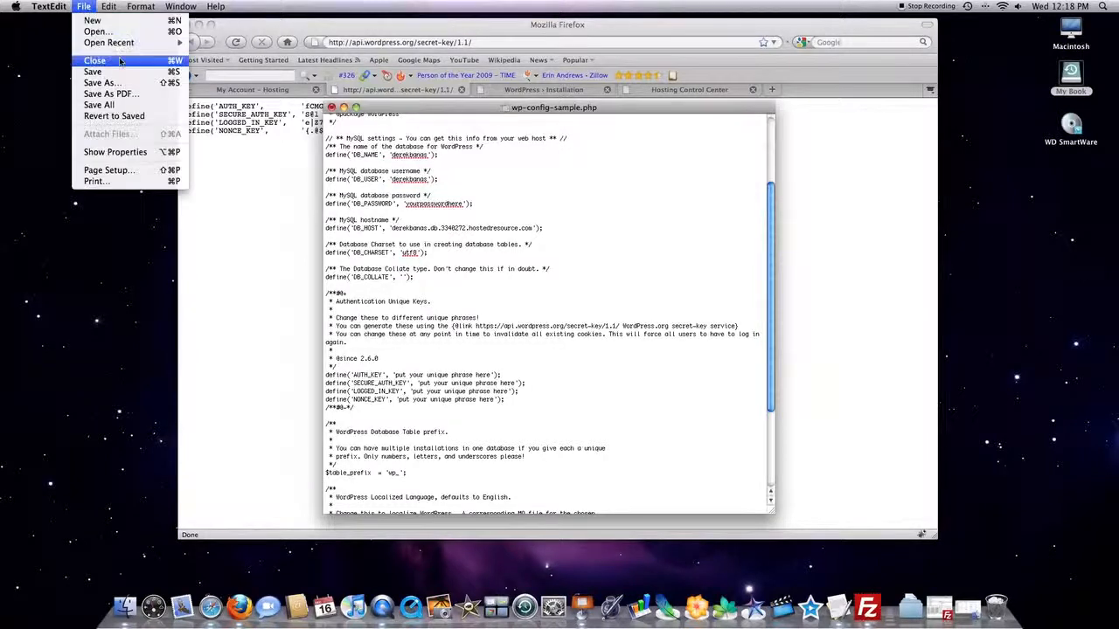
pyautogui.click(127, 88)
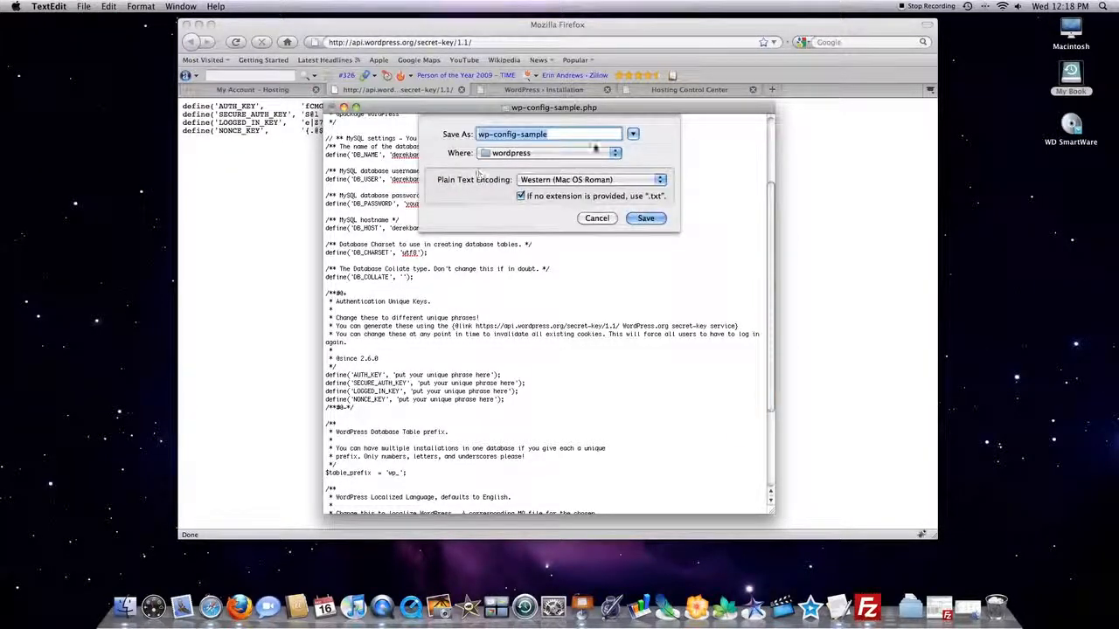
pyautogui.click(517, 135)
pyautogui.moveTo(517, 136); pyautogui.dragTo(564, 138)
pyautogui.write('.php')
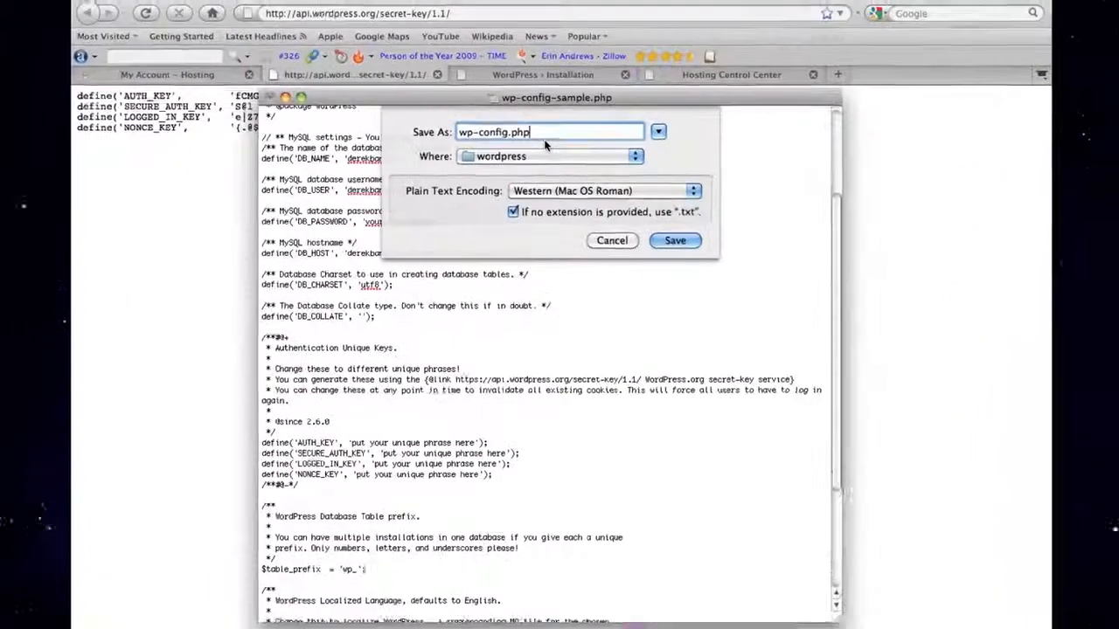
pyautogui.click(569, 189)
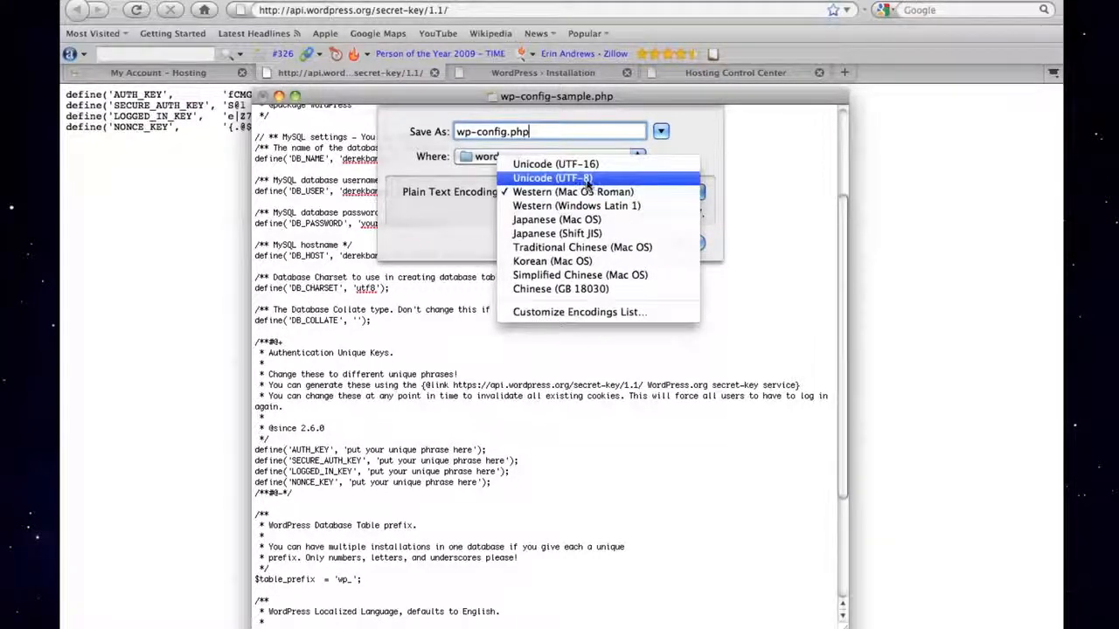
pyautogui.click(589, 180)
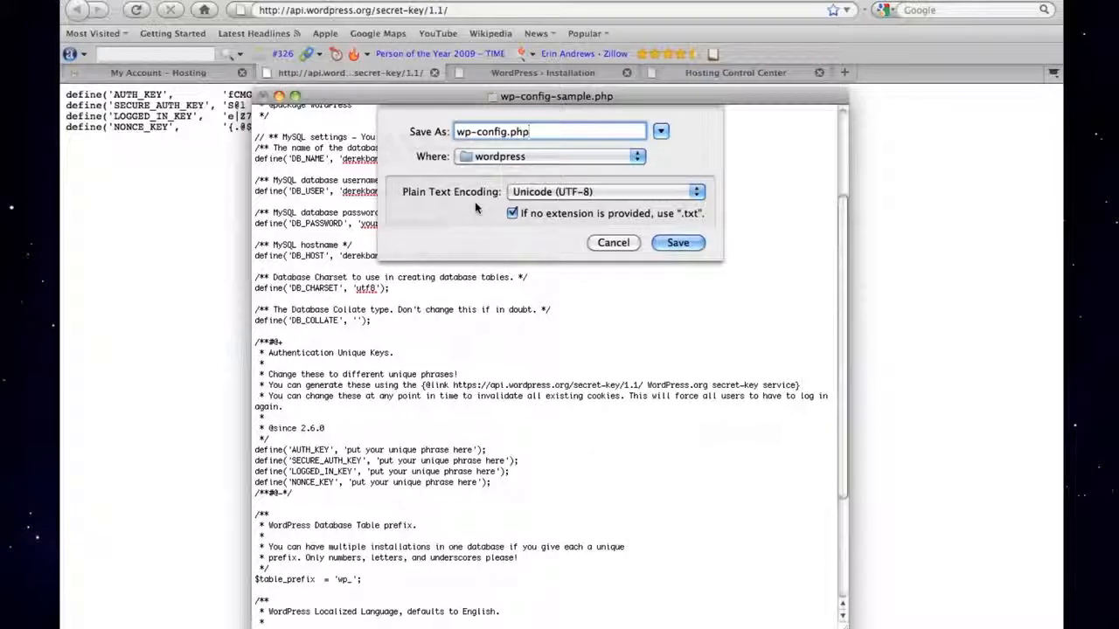
pyautogui.click(662, 132)
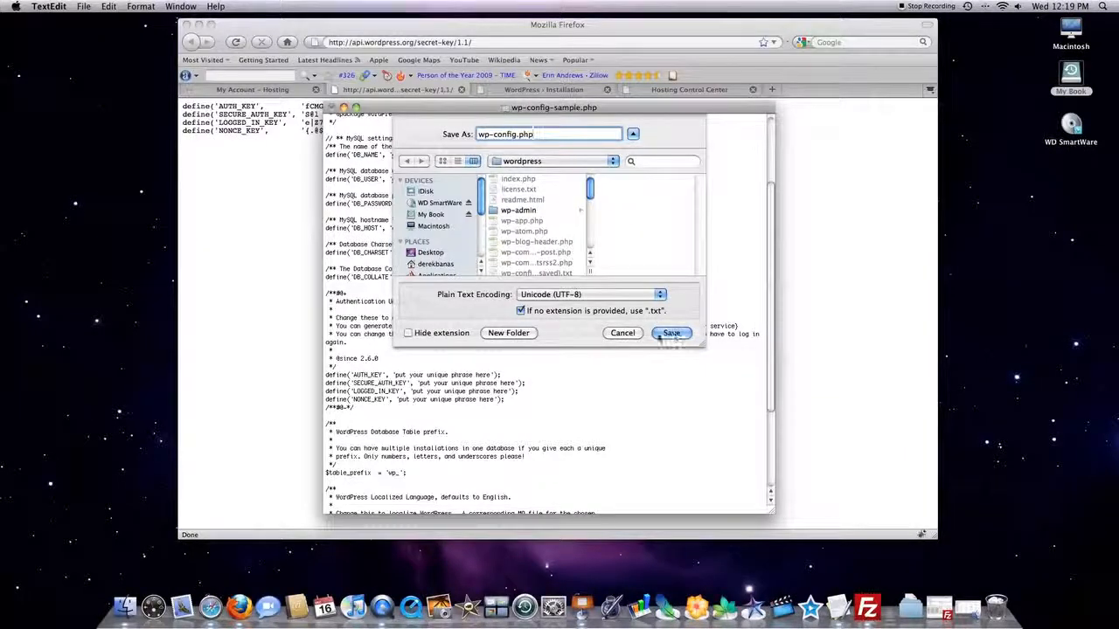
pyautogui.click(616, 333)
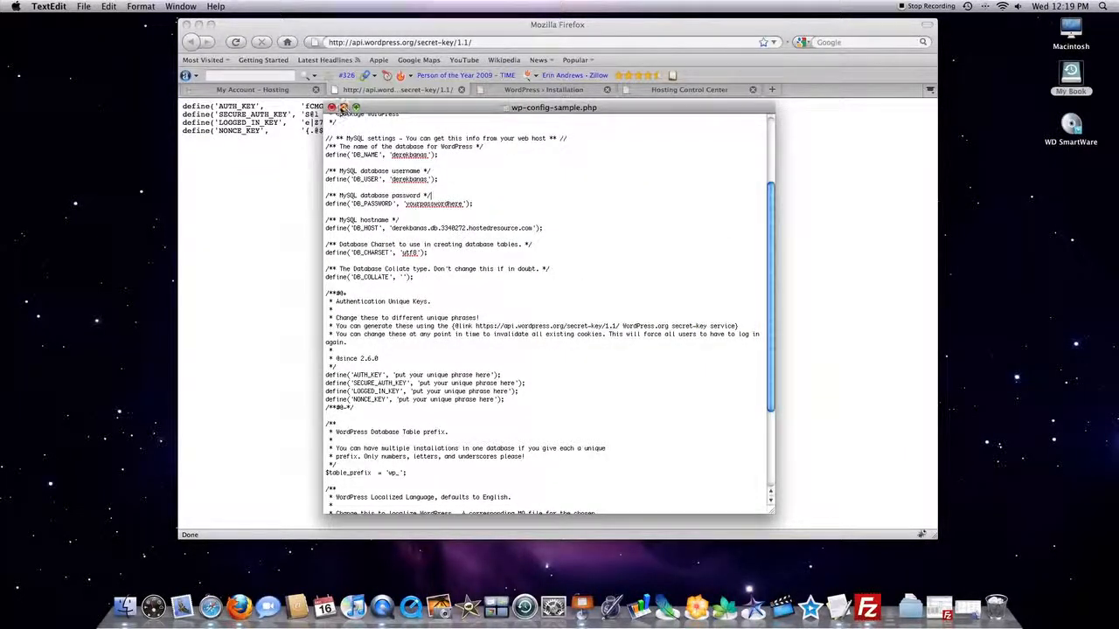
# Close wp-config-sample.php without saving its changes and return to Firefox.
pyautogui.click(332, 106)
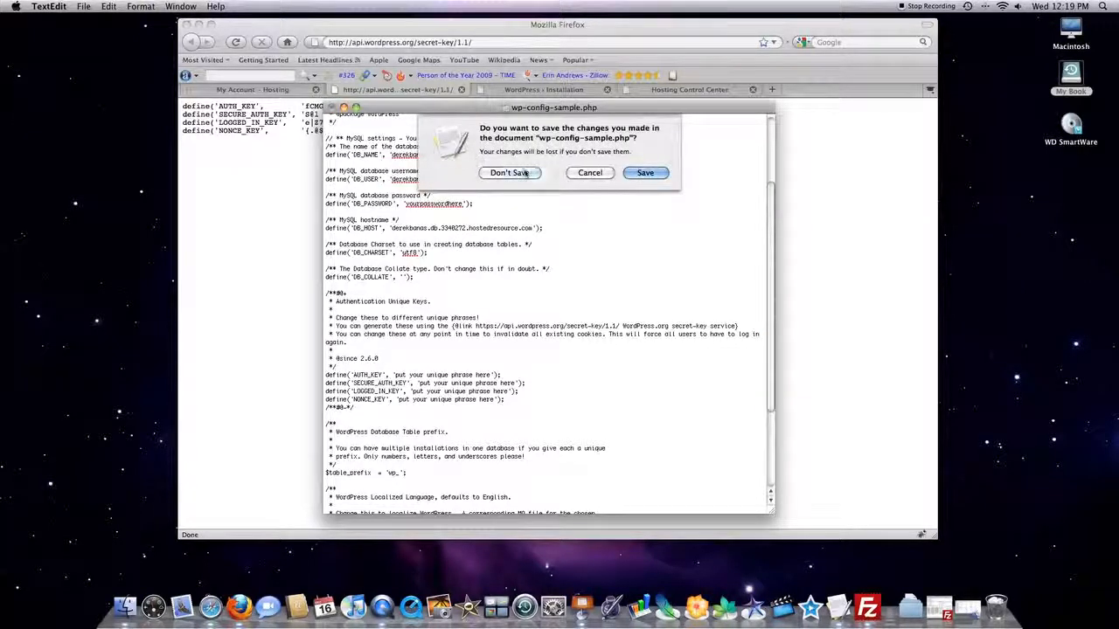
pyautogui.click(514, 173)
pyautogui.click(322, 25)
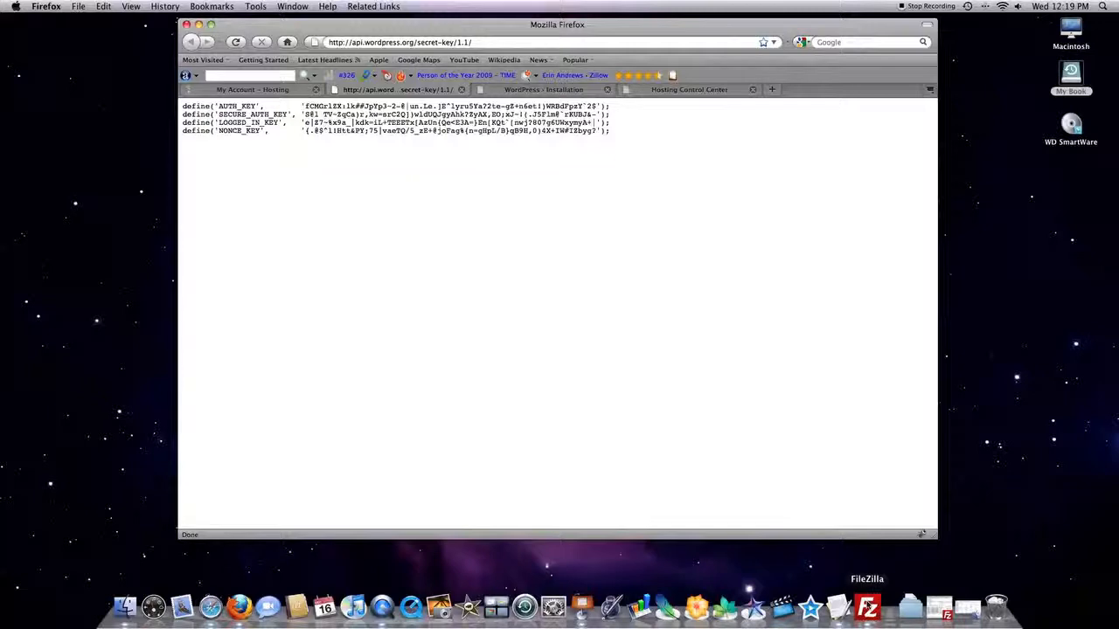
# Switch to FileZilla, review the host and port fields, and quickconnect to the server, aborting the previous connection in the current tab.
pyautogui.click(940, 607)
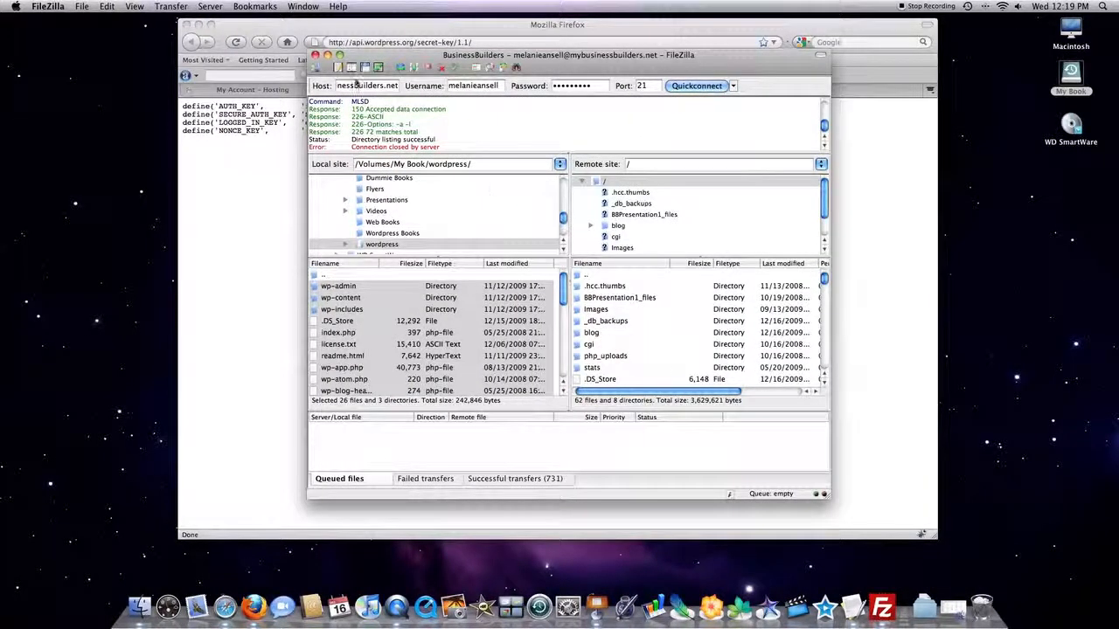
pyautogui.click(356, 85)
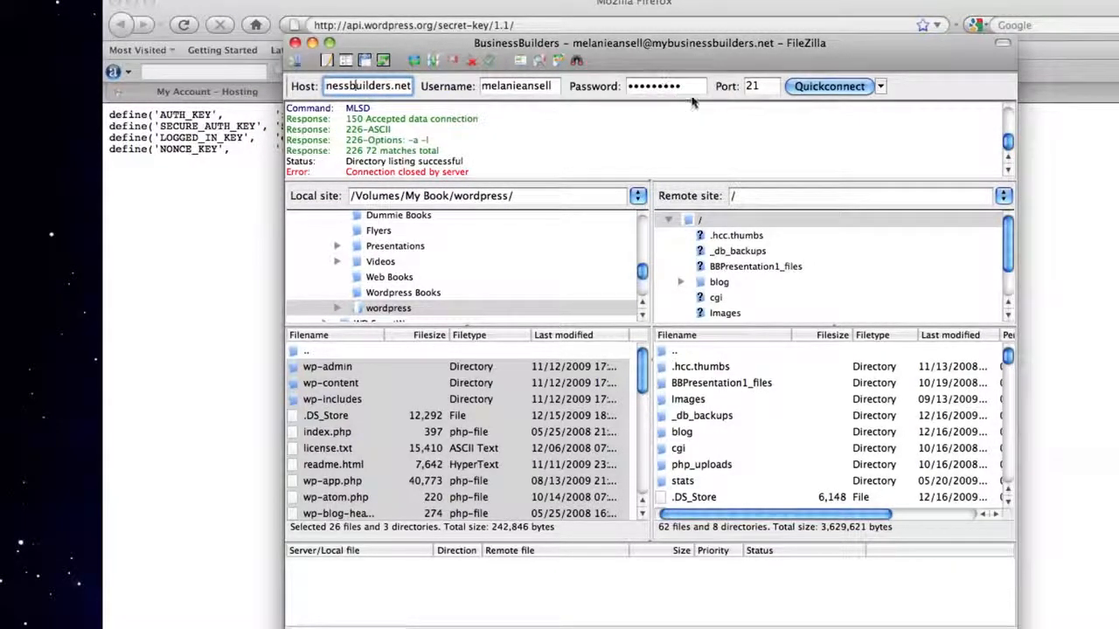
pyautogui.moveTo(757, 85); pyautogui.dragTo(741, 86)
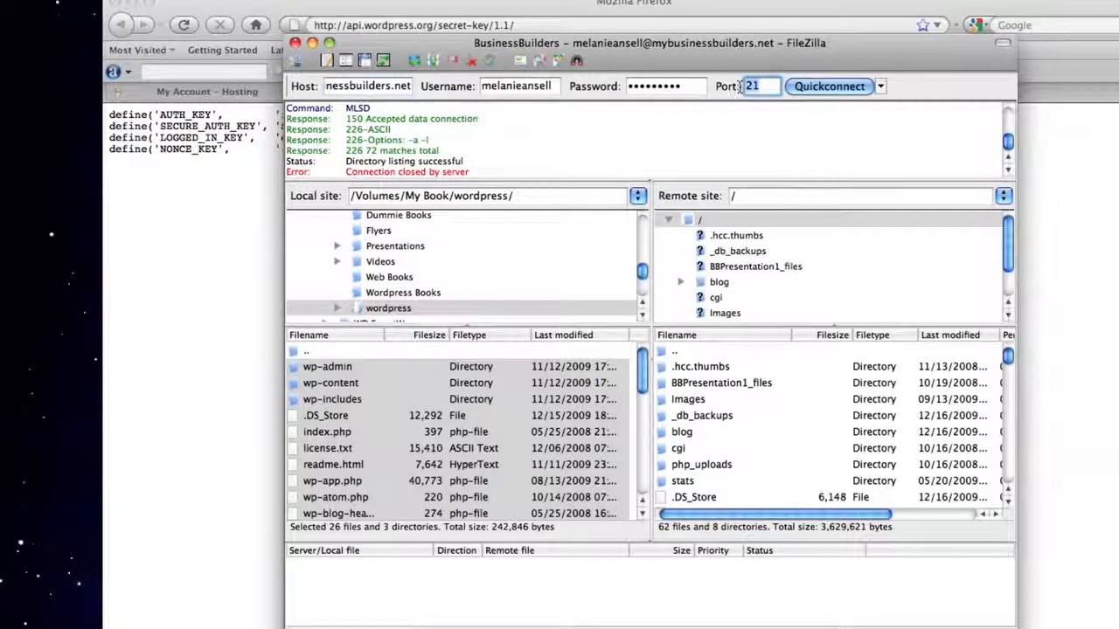
pyautogui.click(820, 87)
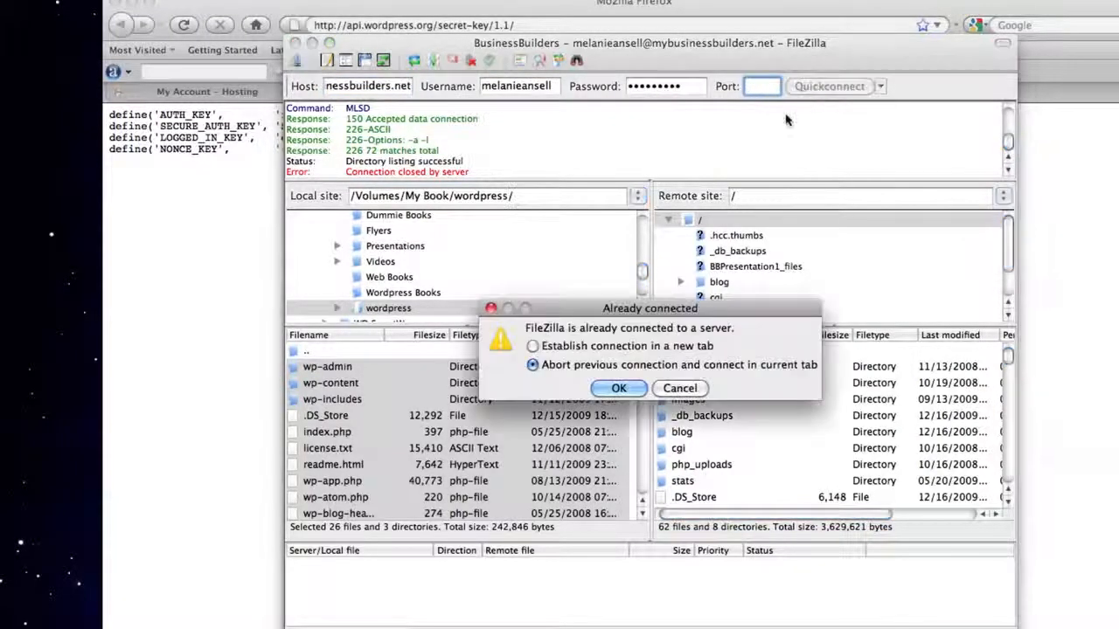
pyautogui.click(619, 390)
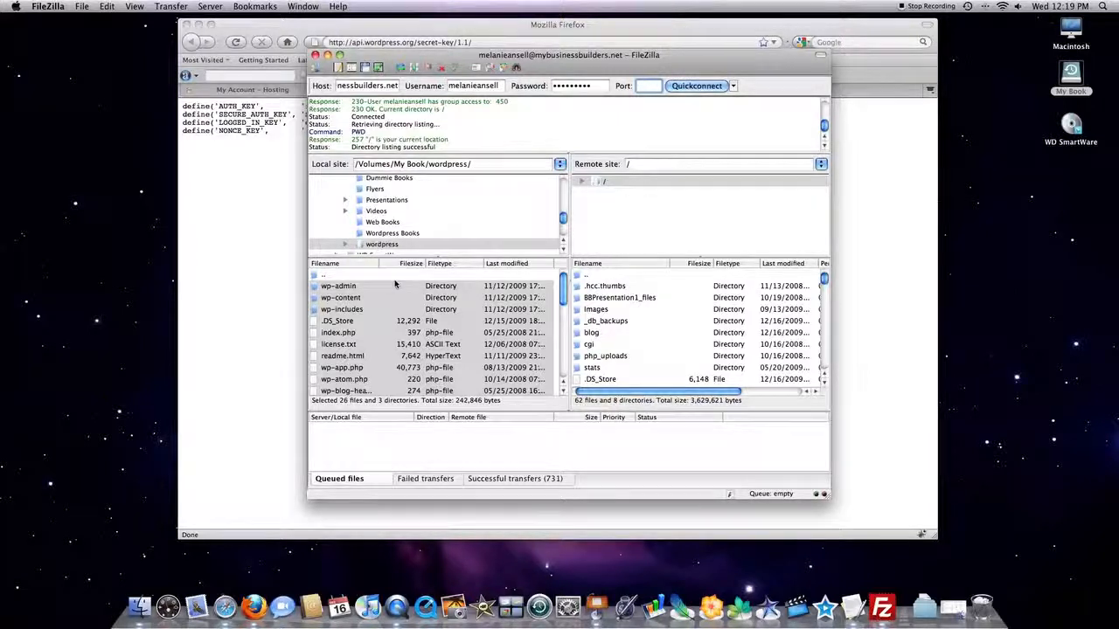
# Try to create a directory named /blog in the root of the remote site.
pyautogui.click(612, 276)
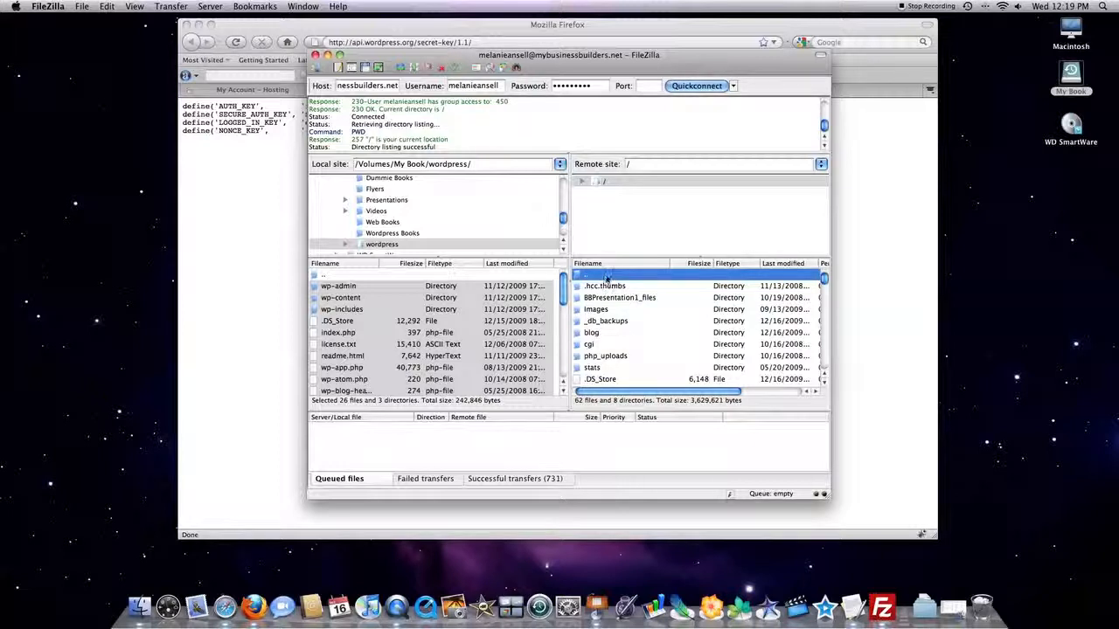
pyautogui.rightClick(604, 277)
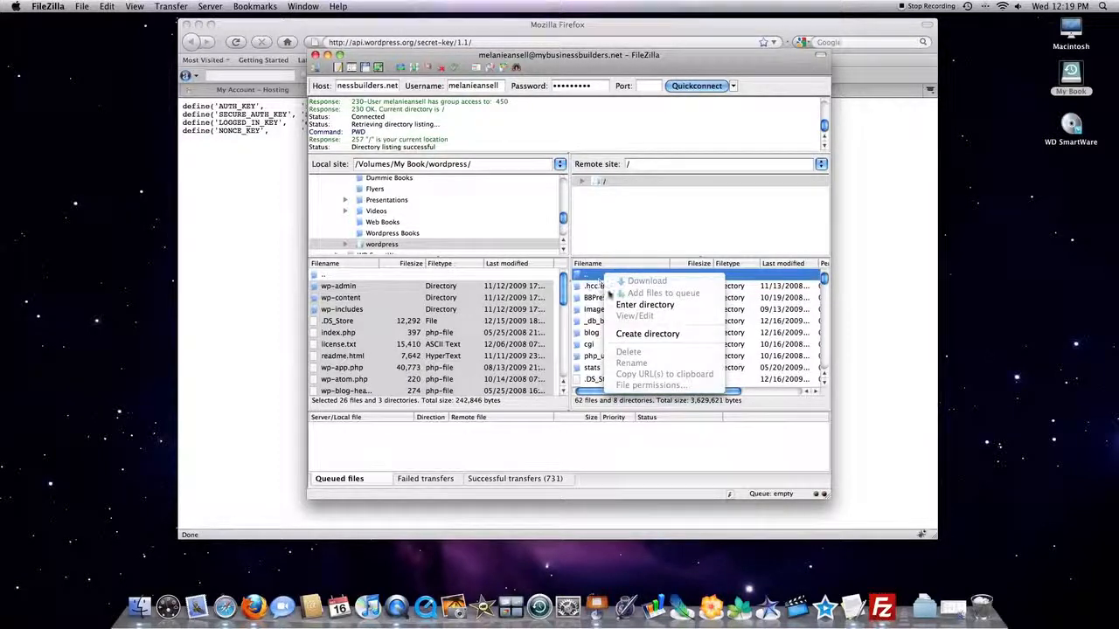
pyautogui.click(664, 334)
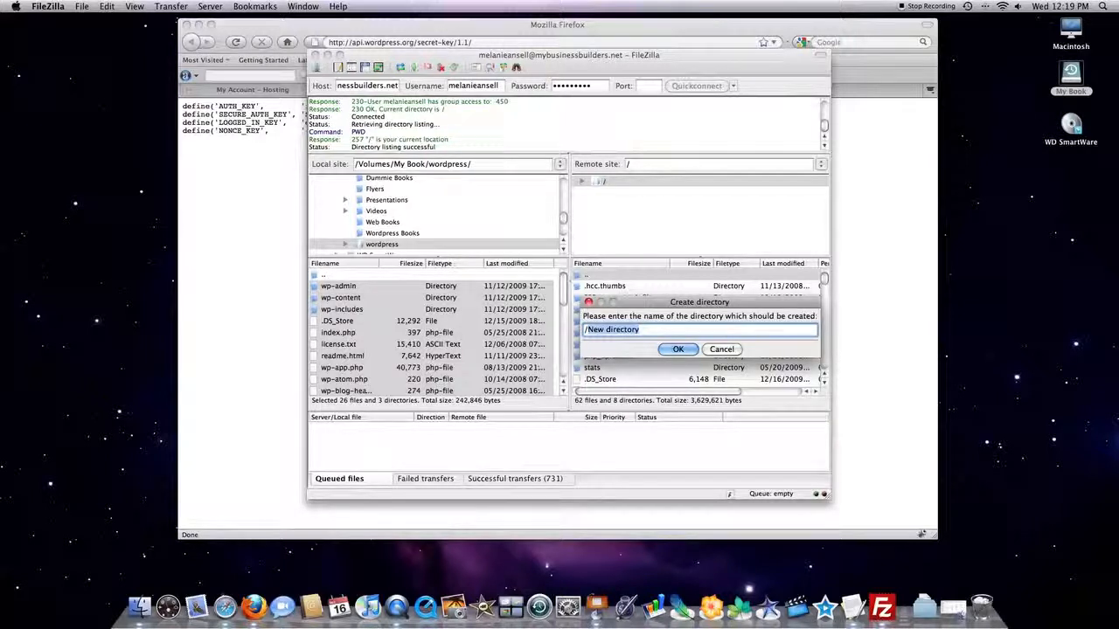
pyautogui.write('/blog')
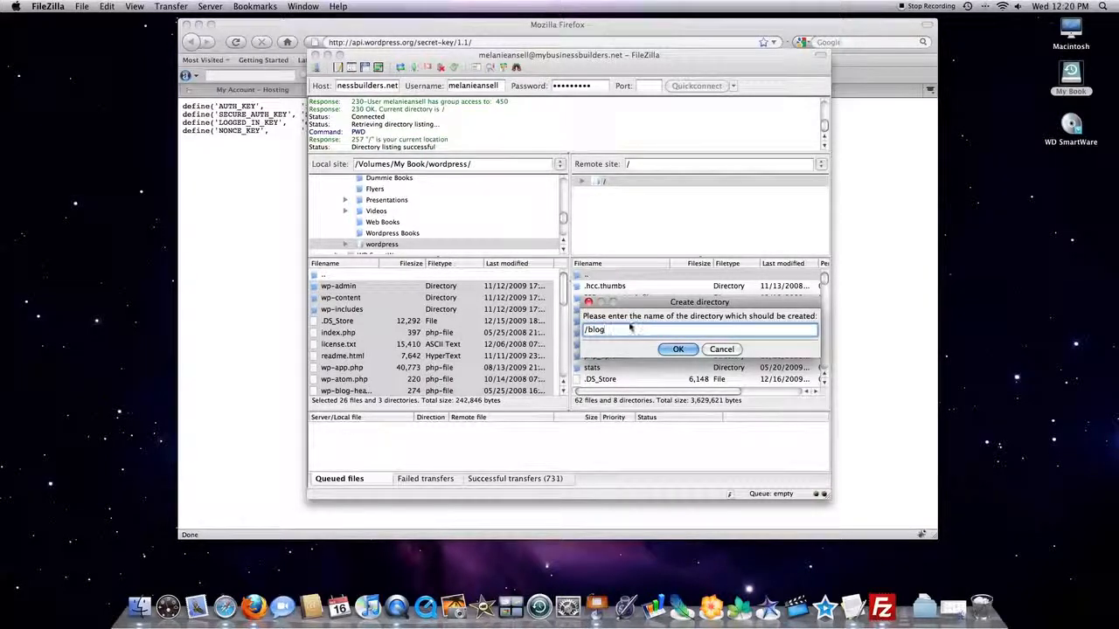
pyautogui.click(680, 349)
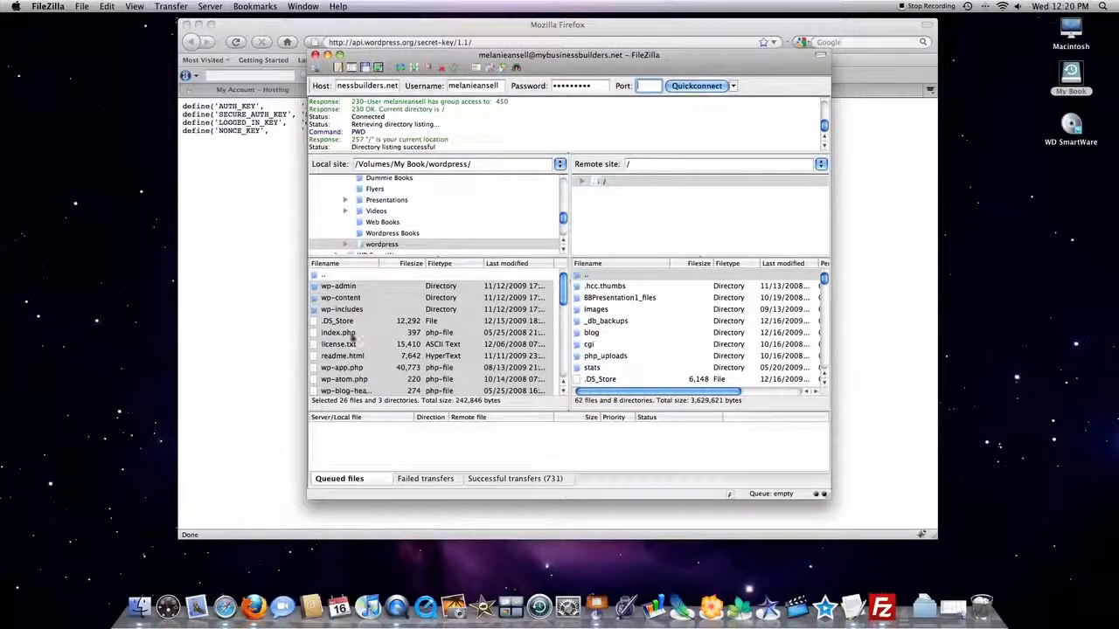
# Select the local WordPress files from wp-admin through xmlrpc.php, bring up their upload options without uploading, and minimize FileZilla.
pyautogui.click(350, 286)
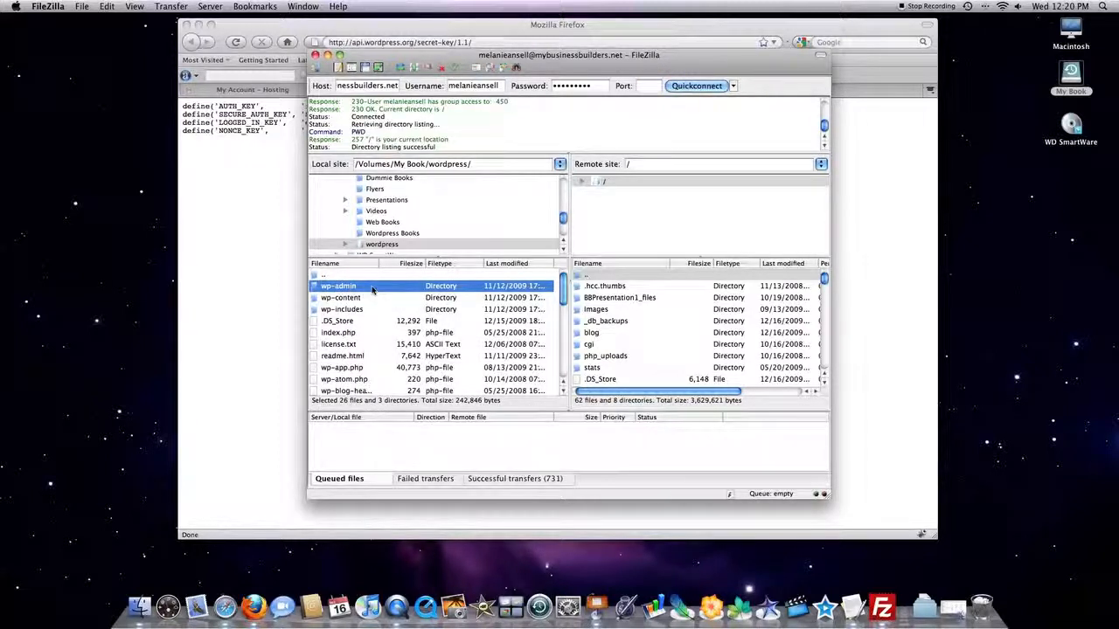
pyautogui.scroll(-10, 367, 305)
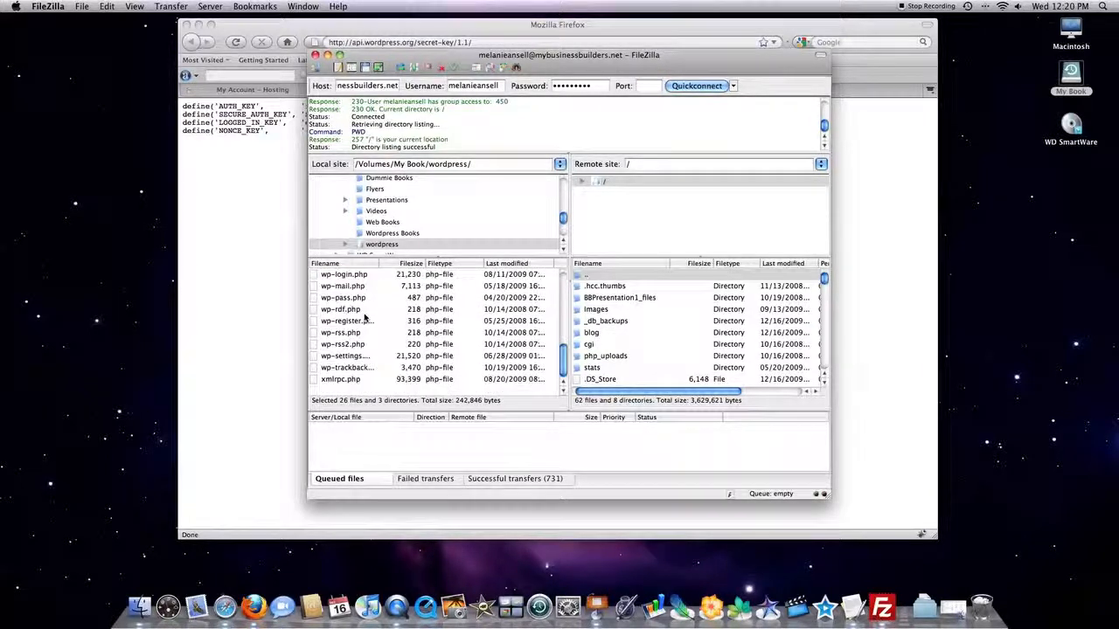
pyautogui.keyDown('shift'); pyautogui.click(344, 381); pyautogui.keyUp('shift')
pyautogui.rightClick(372, 333)
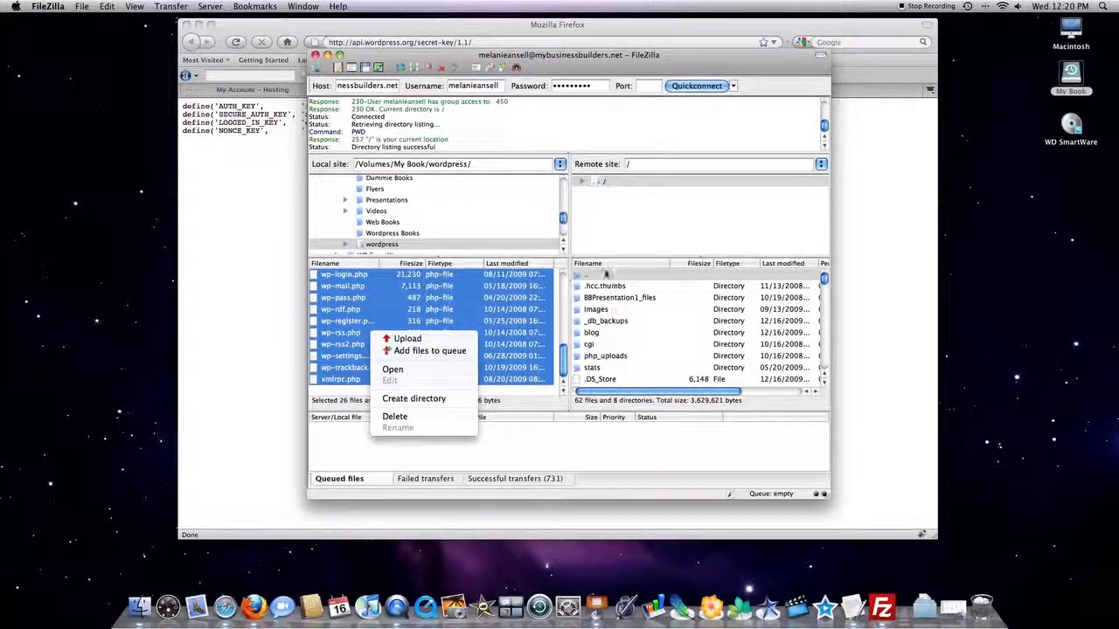
pyautogui.click(605, 163)
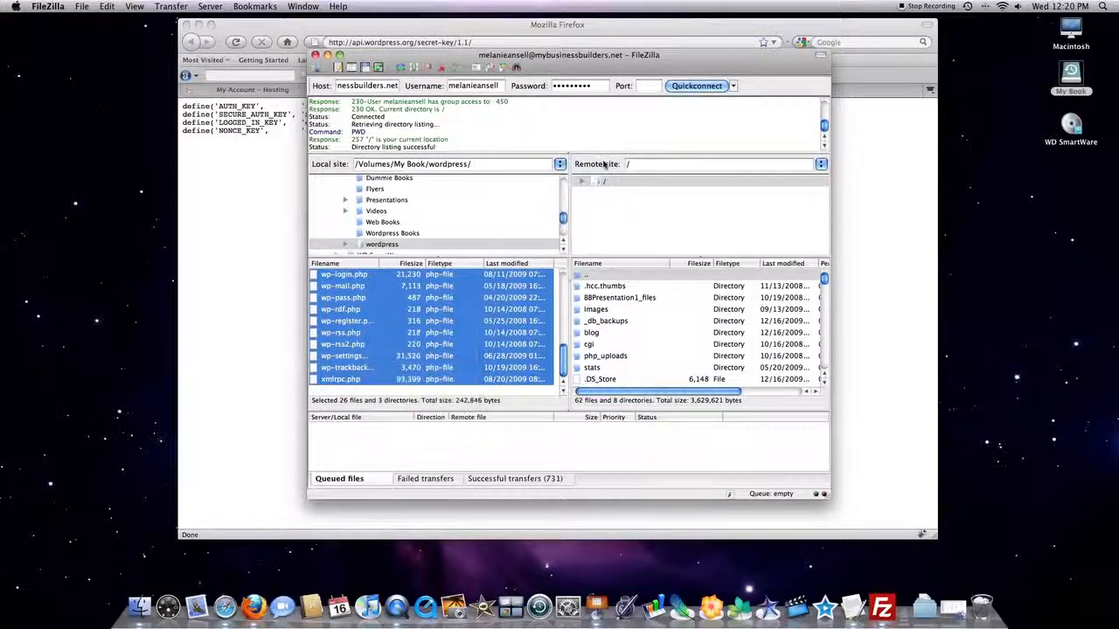
pyautogui.click(328, 55)
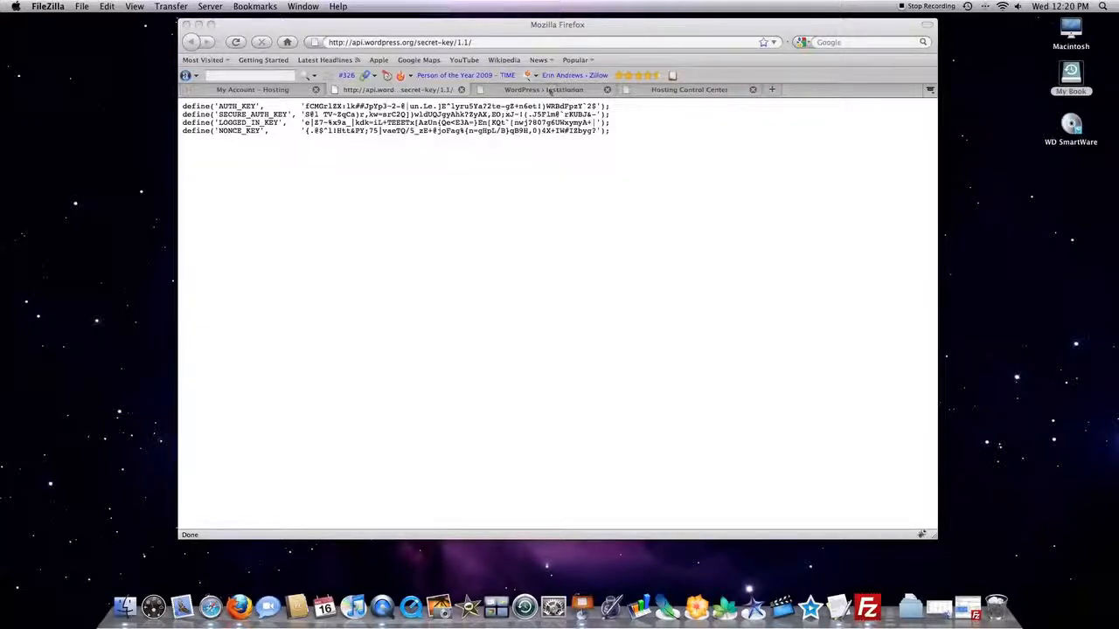
# Install WordPress from its installation page in Firefox with the blog title My Business Builders and the owner's e-mail filled in.
pyautogui.click(550, 91)
pyautogui.click(551, 91)
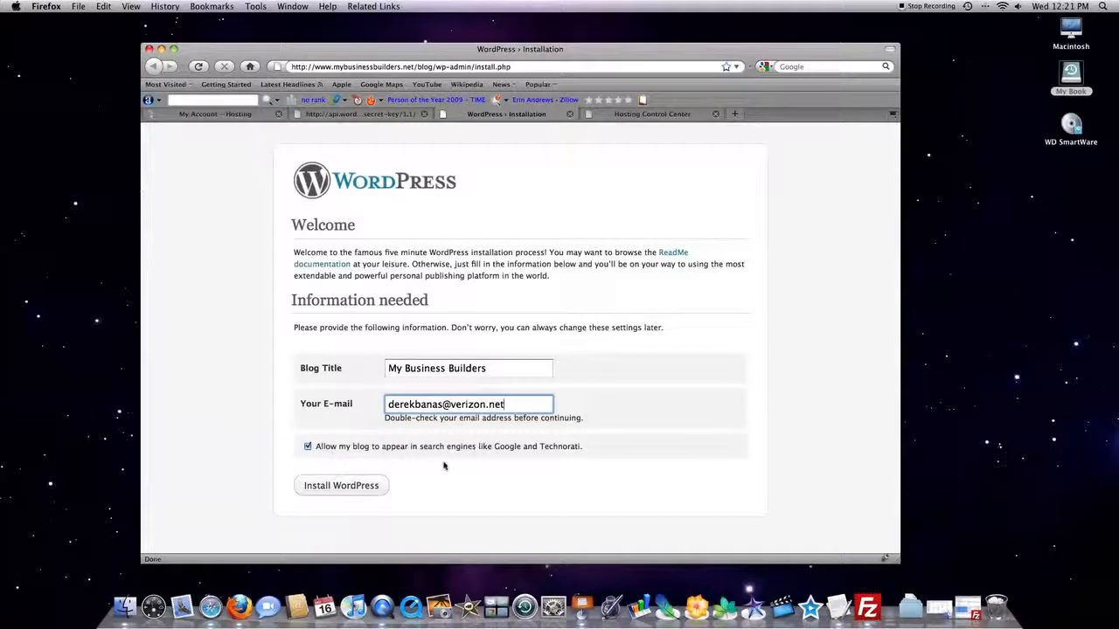
pyautogui.click(341, 485)
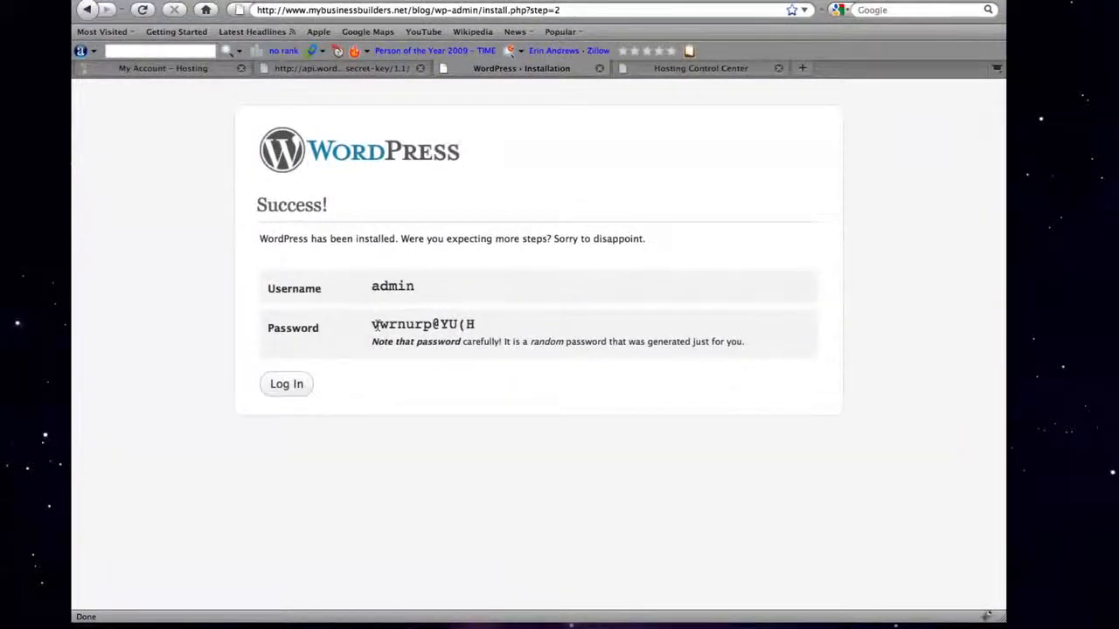
# Copy the generated admin password from the installation success page.
pyautogui.moveTo(373, 324); pyautogui.dragTo(471, 324)
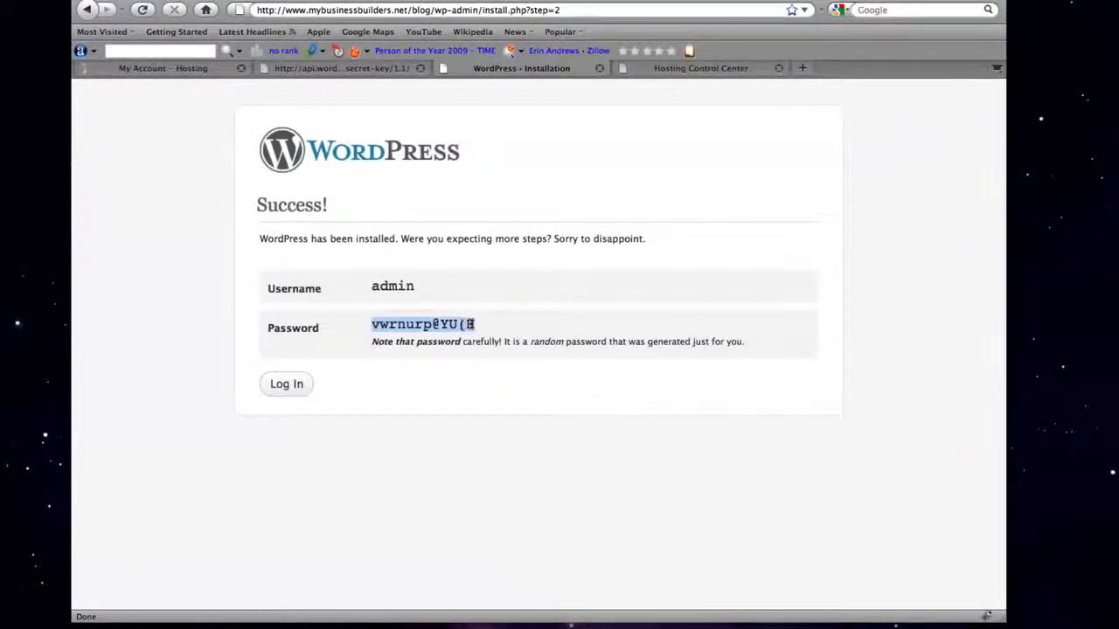
pyautogui.rightClick(470, 325)
pyautogui.click(494, 331)
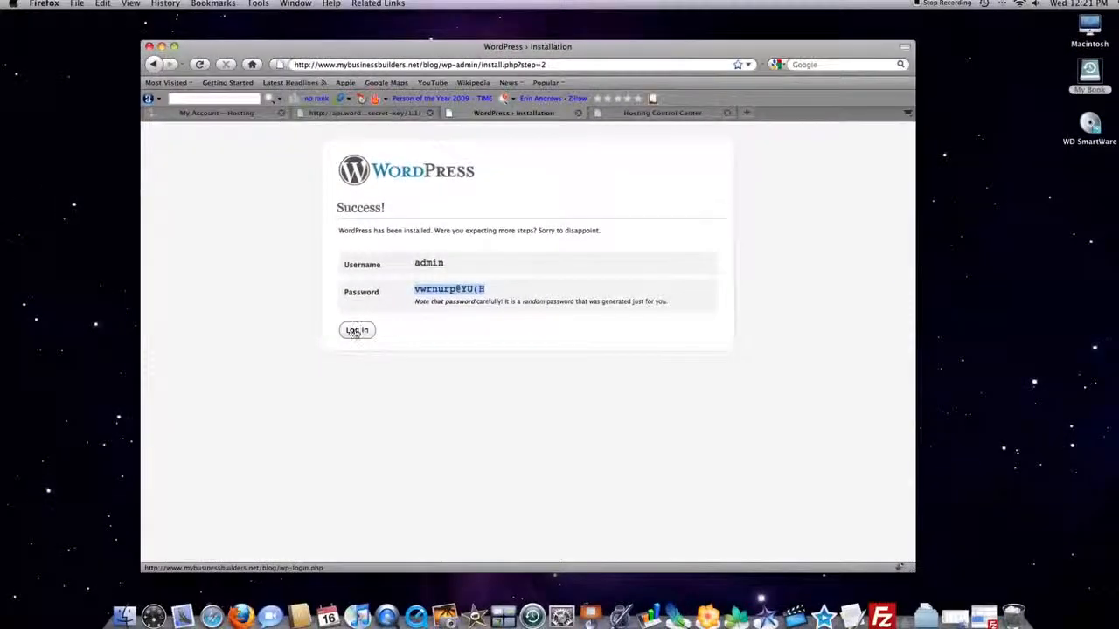
# Log in to WordPress as admin with the copied account password and Remember Me enabled, declining Firefox's offer to store the password for now.
pyautogui.click(287, 383)
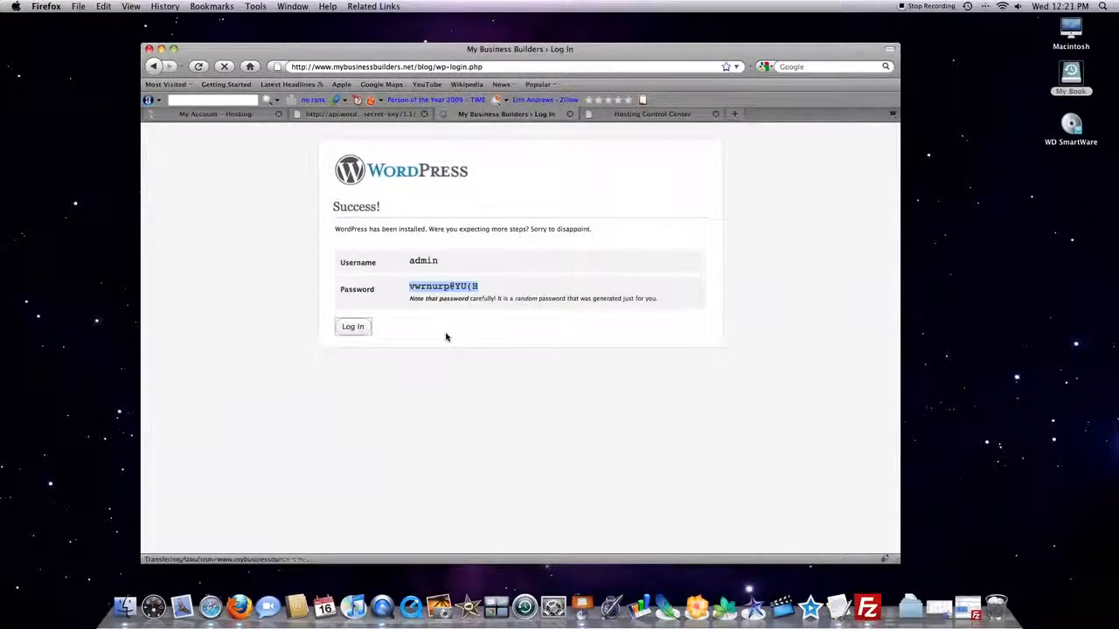
pyautogui.click(474, 251)
pyautogui.write('admin')
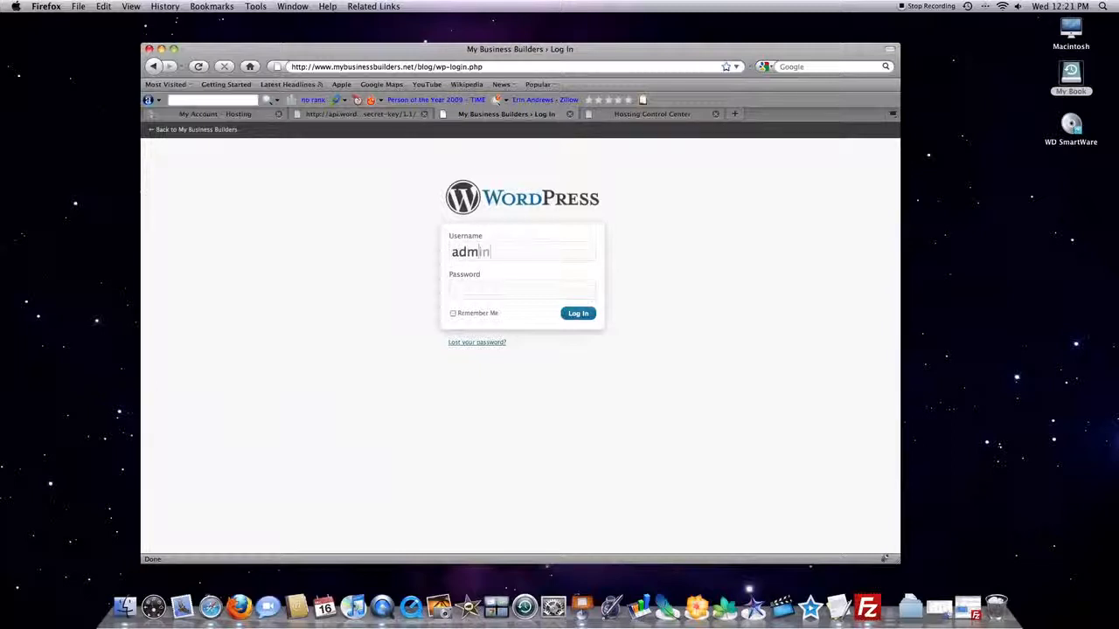
pyautogui.rightClick(453, 290)
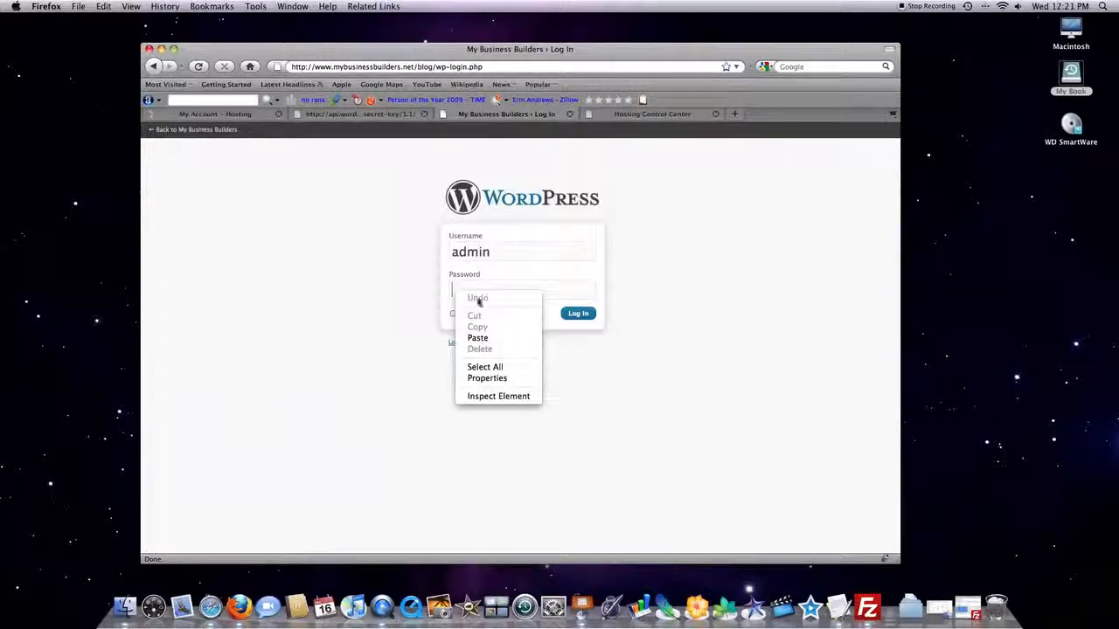
pyautogui.click(479, 339)
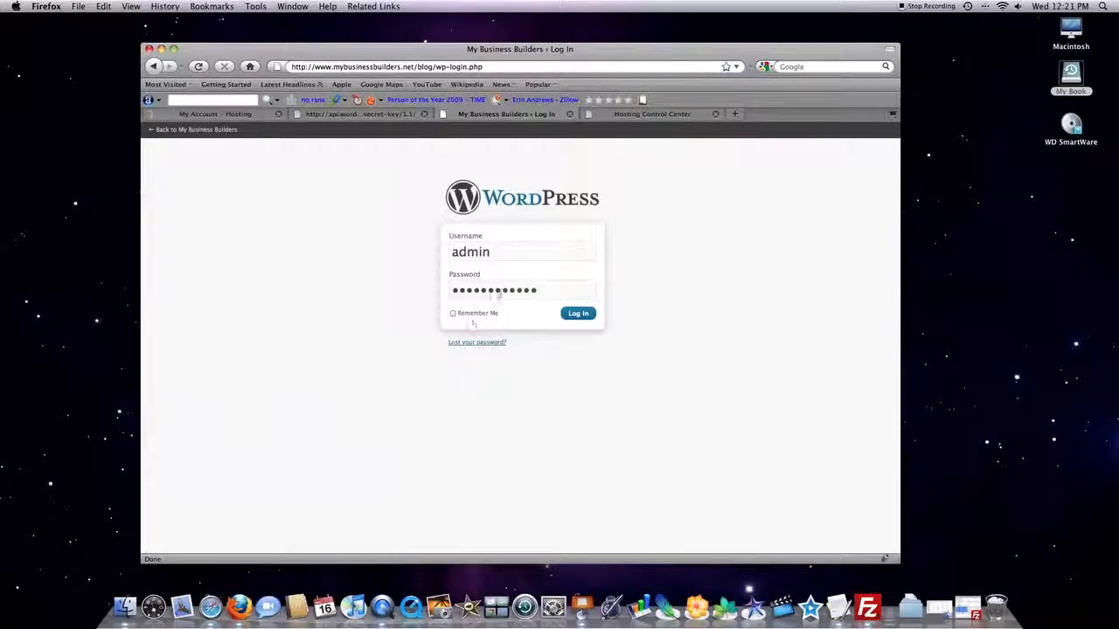
pyautogui.click(453, 313)
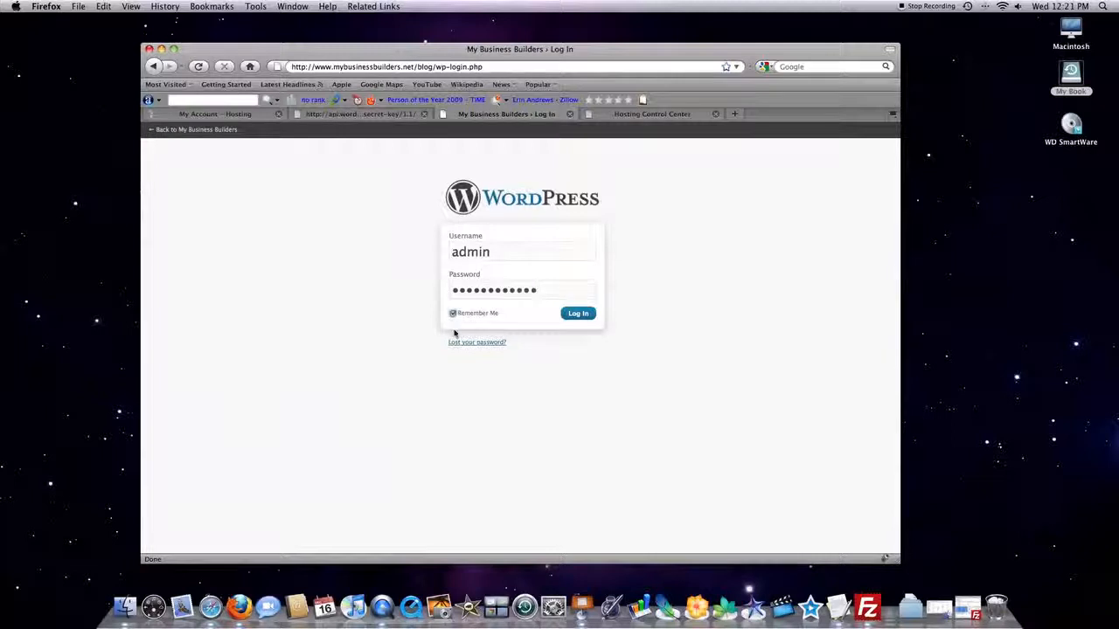
pyautogui.click(579, 316)
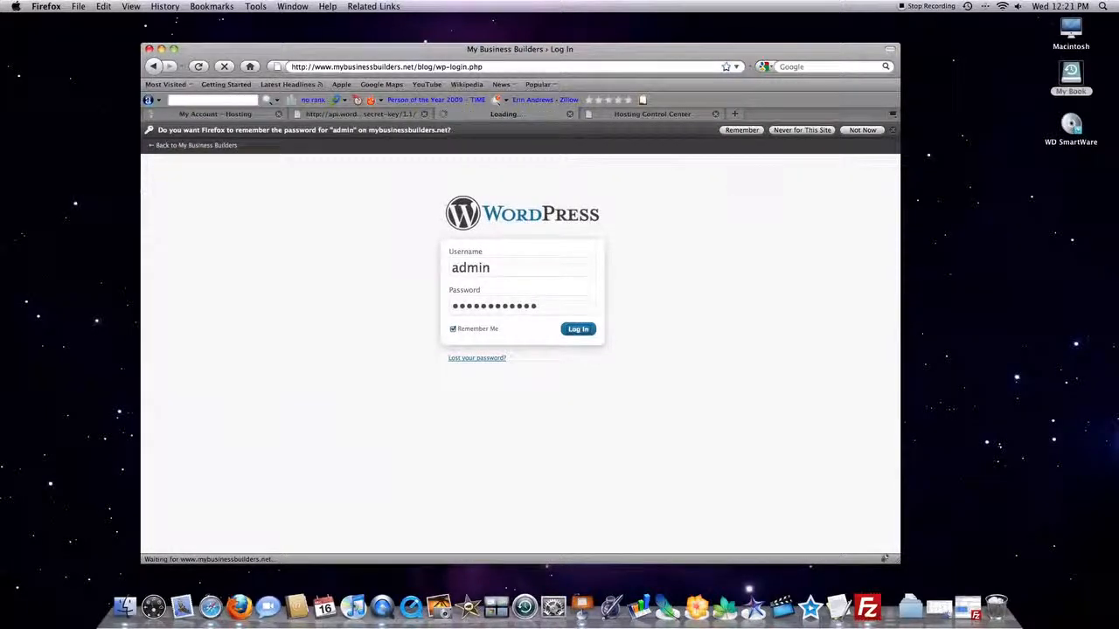
pyautogui.click(865, 127)
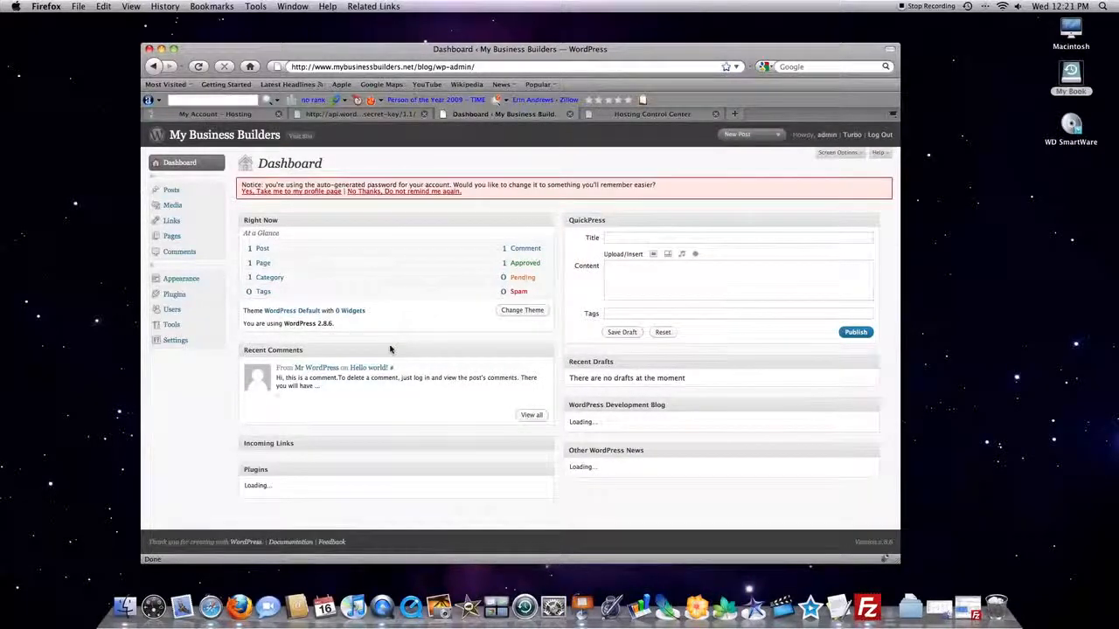
pyautogui.scroll(-1, 400, 368)
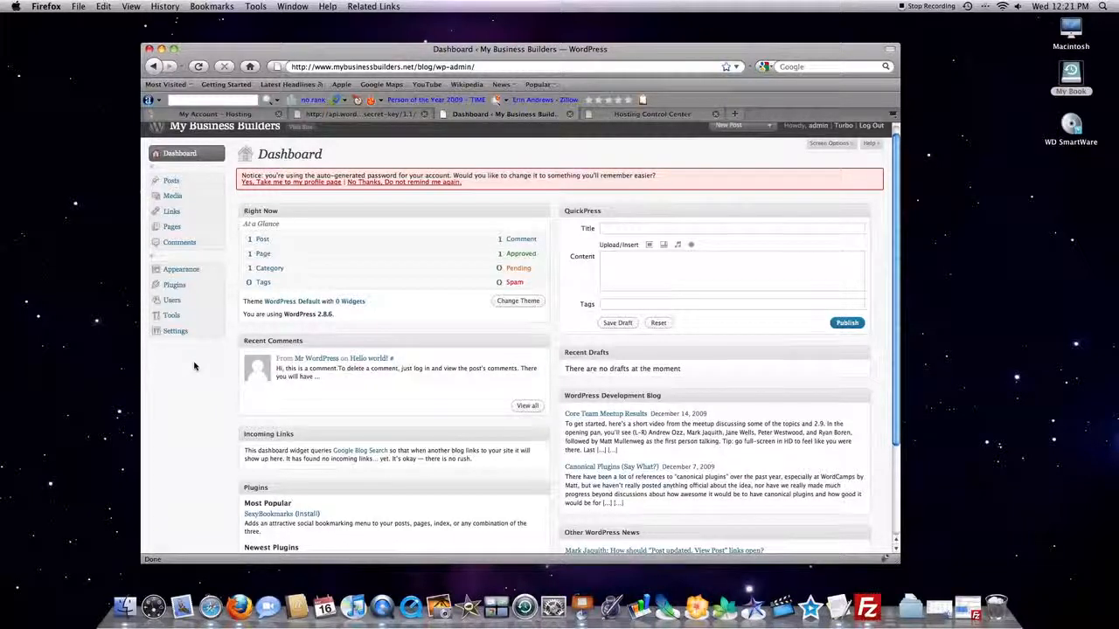
pyautogui.scroll(1, 194, 366)
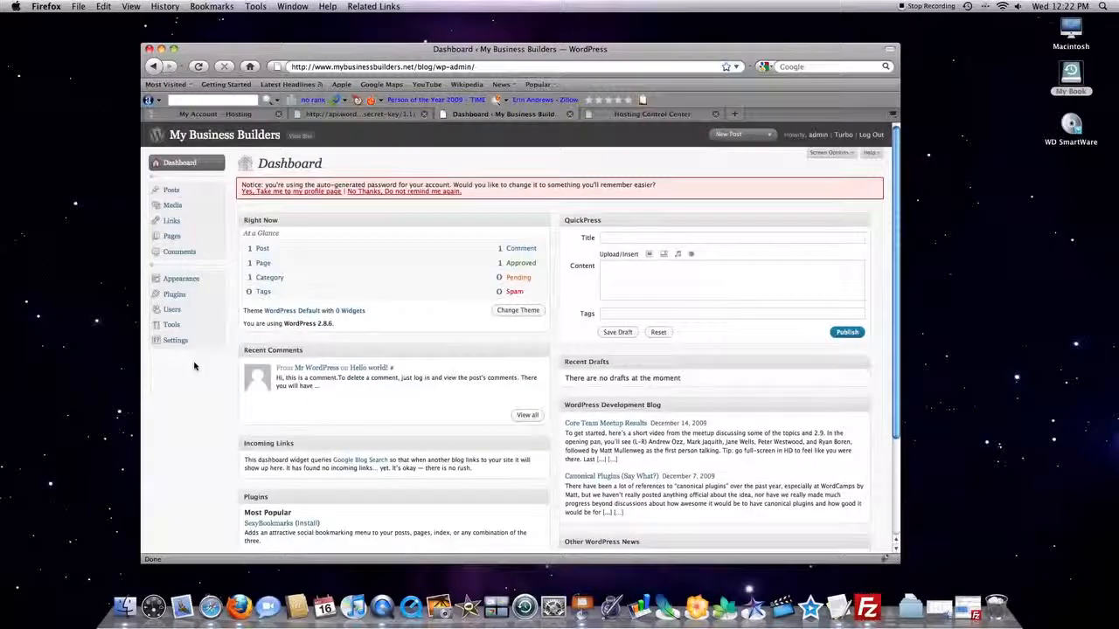